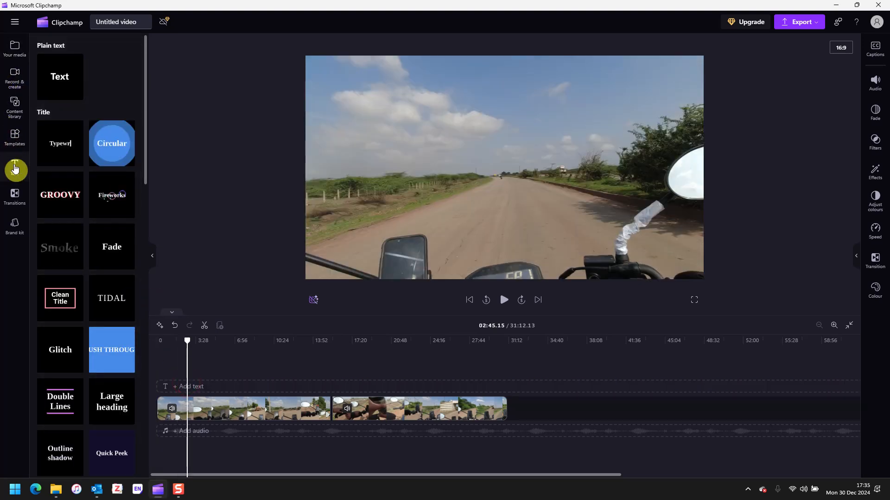
# Step: Bring up the Text library showing plain text and animated title presets
pyautogui.moveTo(55, 86)
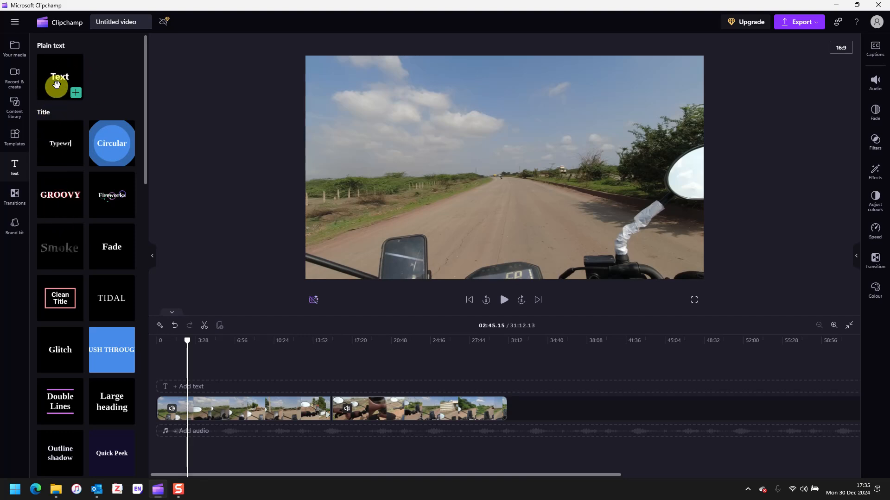
# Step: Add a plain 'Add your text here' clip and delete the gap so it starts at 0:00
pyautogui.click(76, 95)
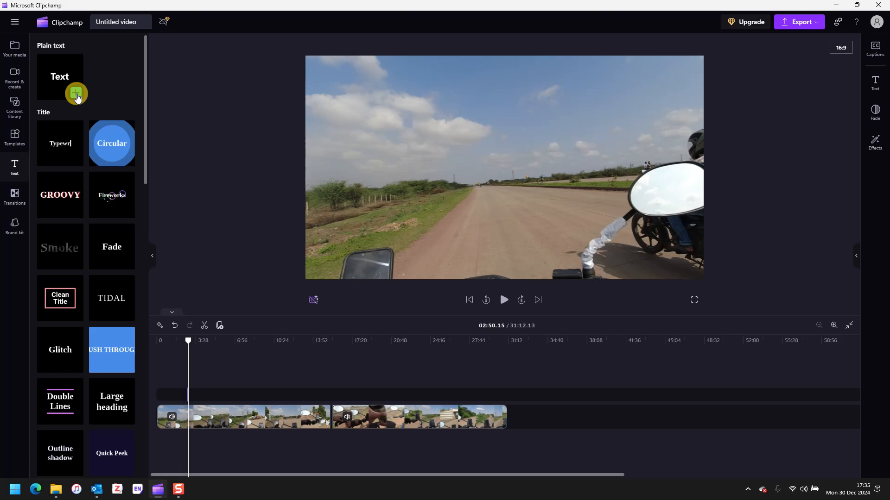
pyautogui.click(162, 396)
pyautogui.moveTo(187, 344); pyautogui.dragTo(149, 343)
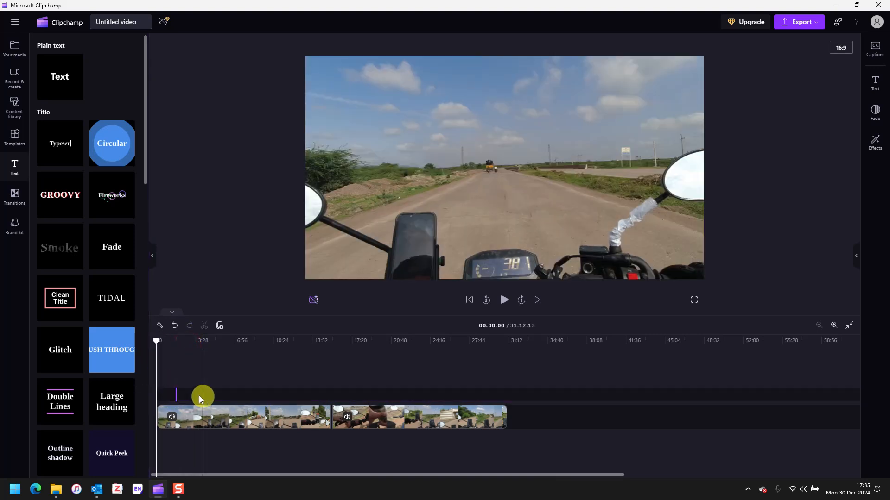
pyautogui.click(177, 395)
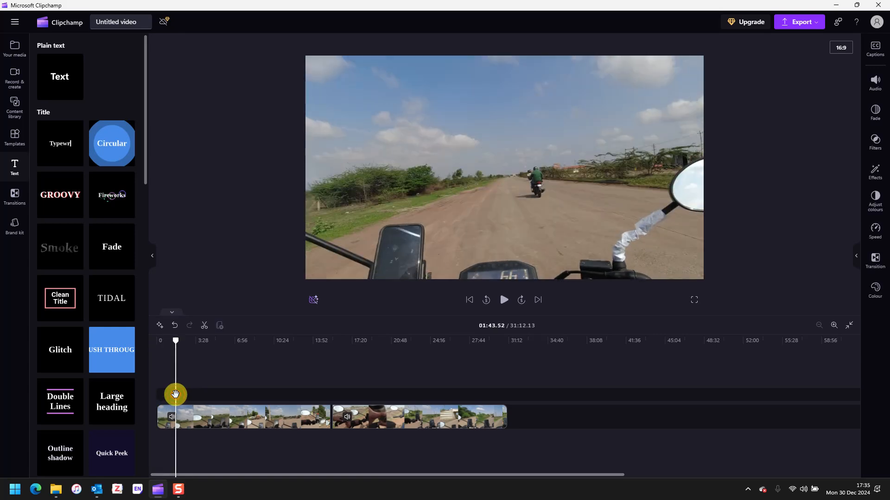
pyautogui.moveTo(175, 342)
pyautogui.mouseDown()
pyautogui.moveTo(152, 343)
pyautogui.moveTo(177, 341)
pyautogui.moveTo(160, 342)
pyautogui.mouseUp()
pyautogui.click(185, 419)
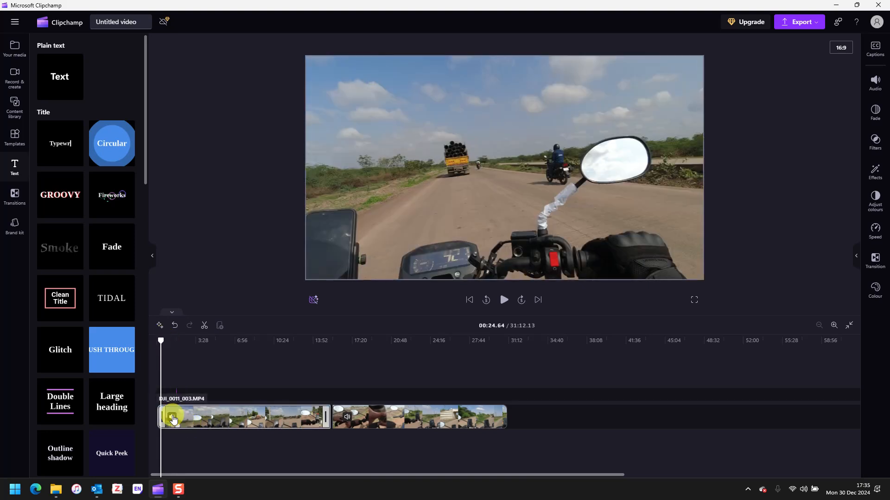
pyautogui.keyDown('ctrl'); pyautogui.scroll(5, 173, 420); pyautogui.keyUp('ctrl')
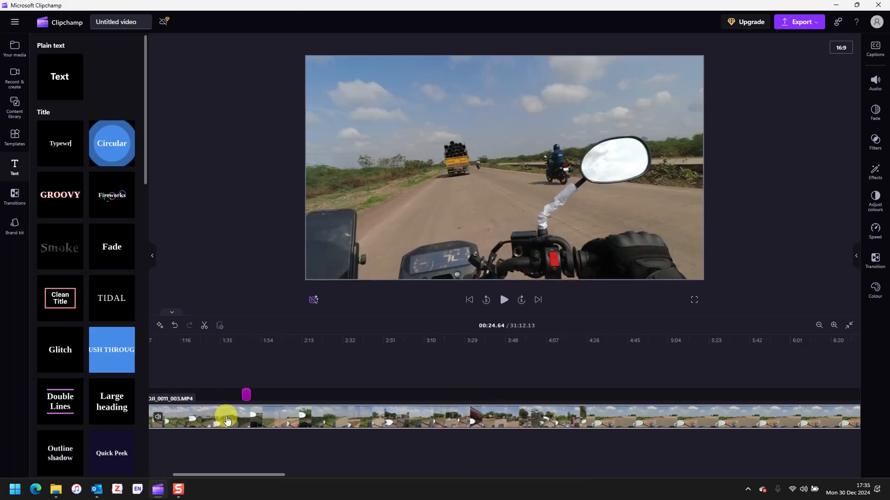
pyautogui.click(264, 395)
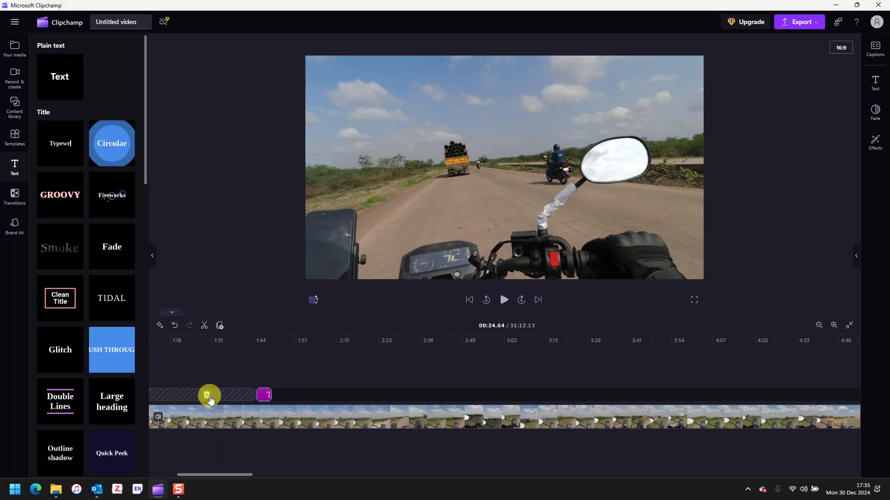
pyautogui.click(208, 396)
pyautogui.keyDown('ctrl'); pyautogui.scroll(-5, 240, 407); pyautogui.keyUp('ctrl')
pyautogui.keyDown('ctrl'); pyautogui.scroll(-5, 242, 410); pyautogui.keyUp('ctrl')
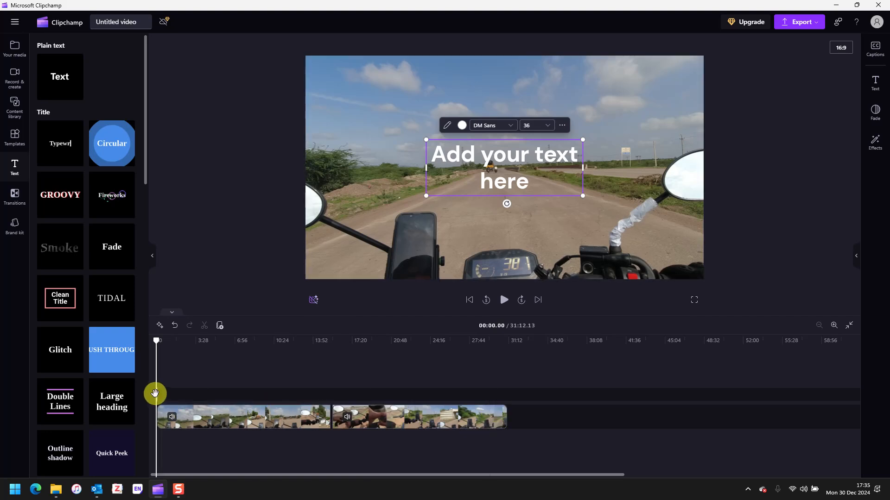
# Step: Zoom the timeline and remove the gap so the text clip starts at 0:00
pyautogui.scroll(2, 174, 414)
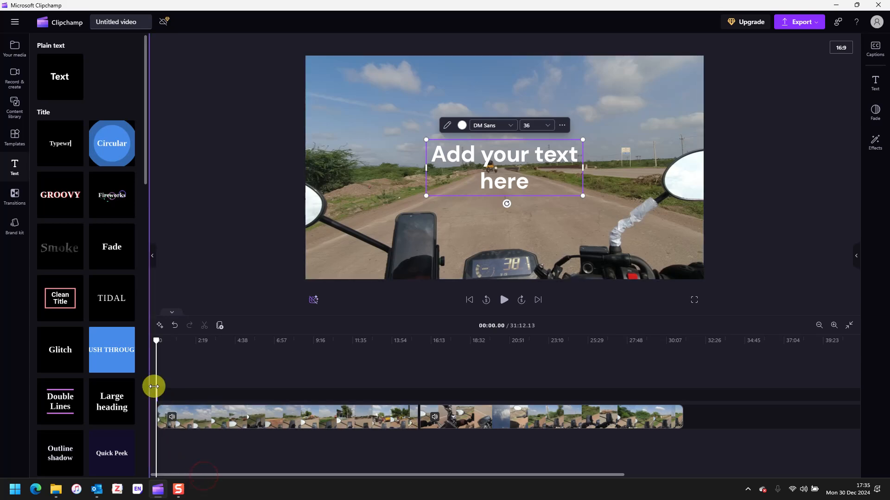
pyautogui.scroll(5, 168, 396)
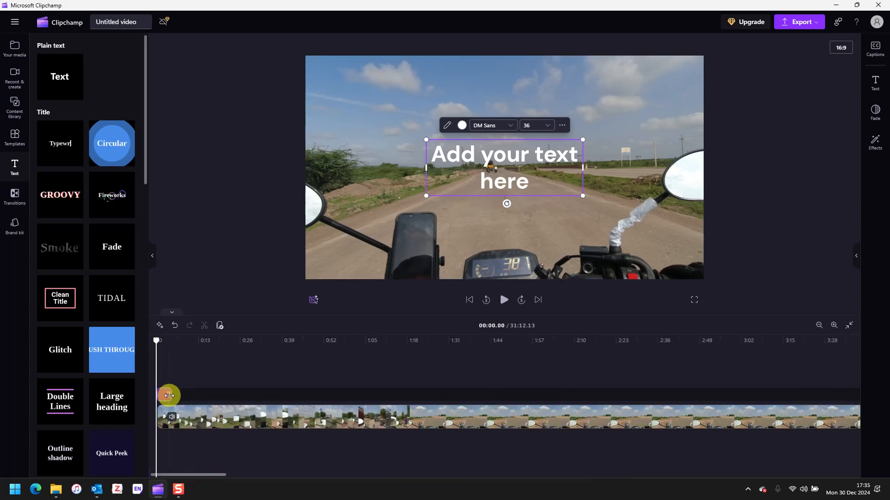
pyautogui.scroll(1, 169, 395)
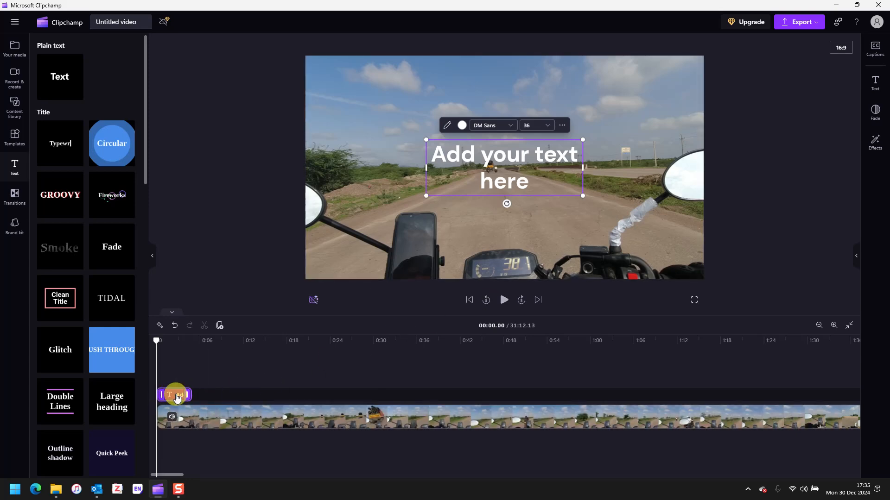
pyautogui.moveTo(175, 396); pyautogui.dragTo(255, 395)
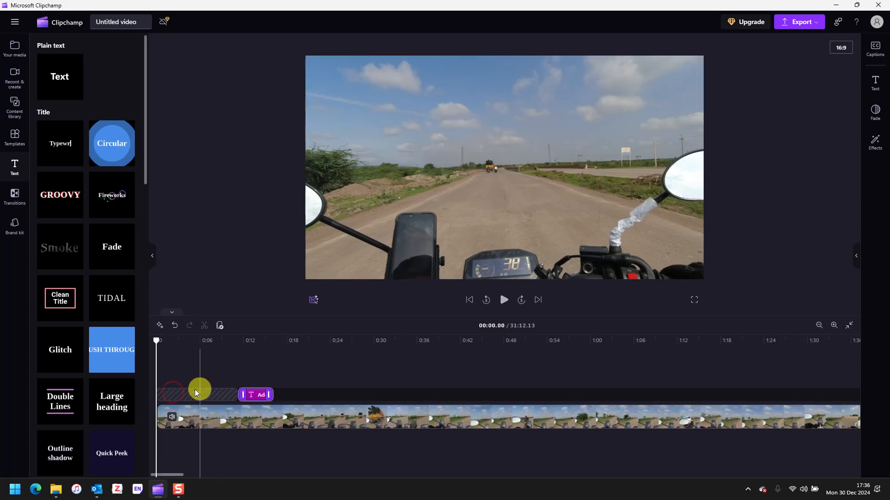
pyautogui.click(507, 301)
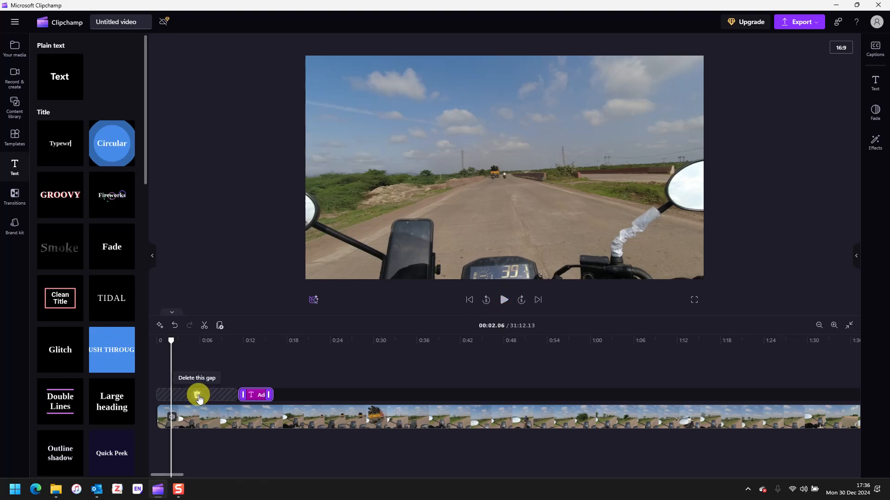
pyautogui.click(198, 394)
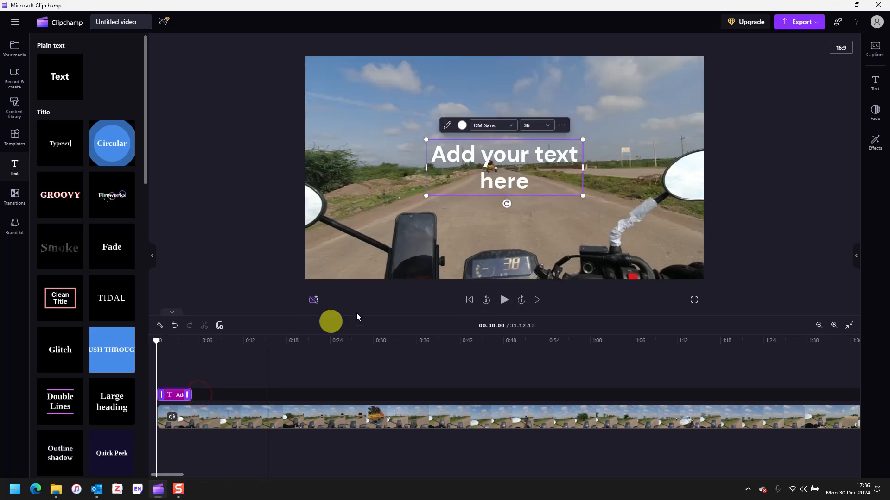
pyautogui.click(176, 417)
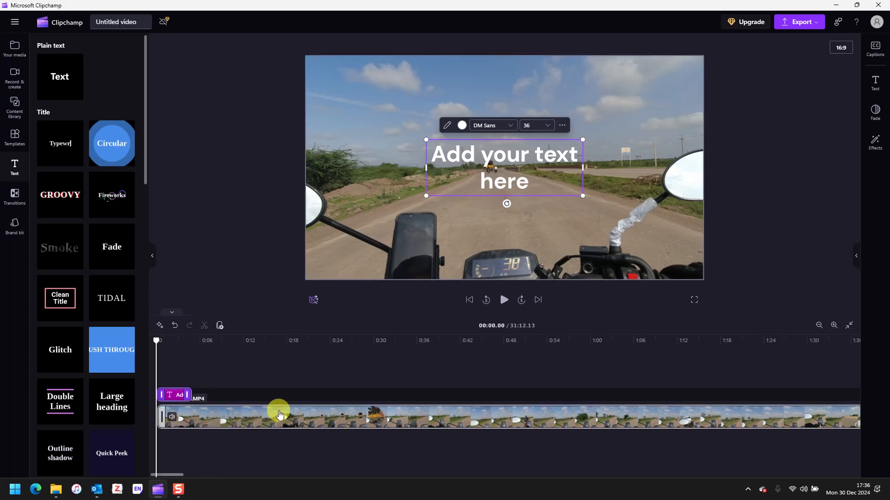
# Step: Stretch the text clip to the video's end, then delete it
pyautogui.scroll(-5, 279, 414)
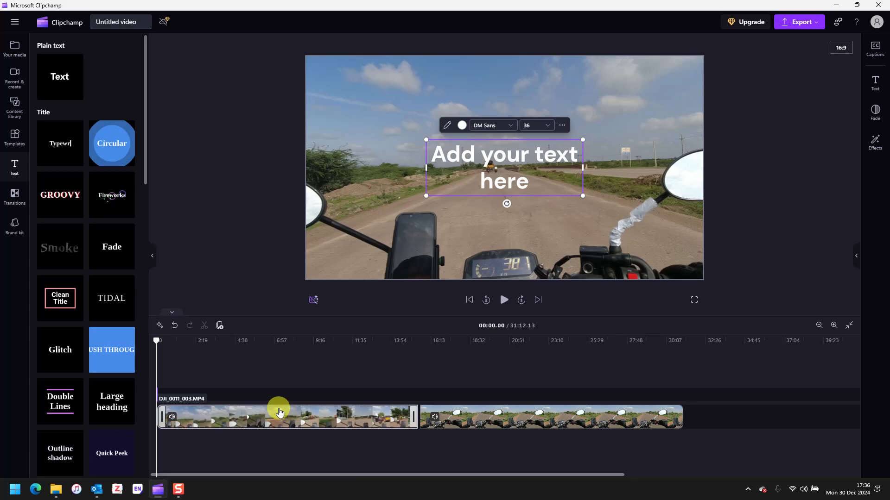
pyautogui.scroll(-2, 280, 413)
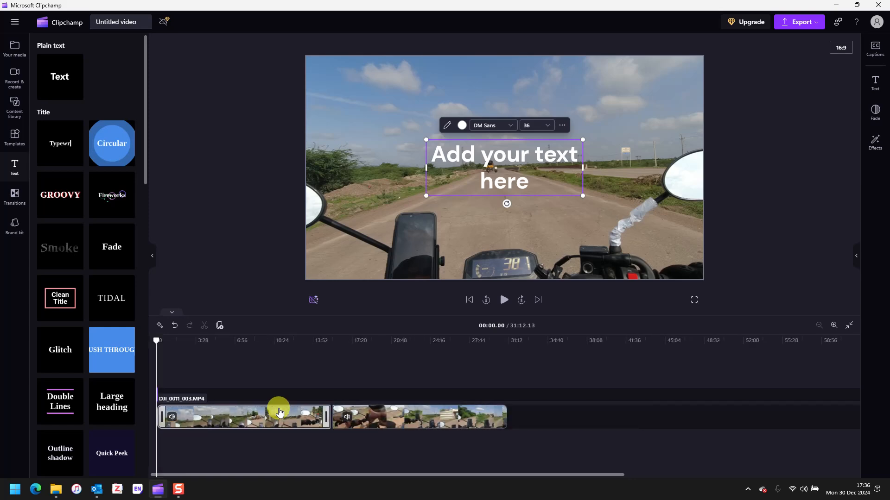
pyautogui.scroll(3, 279, 413)
pyautogui.scroll(3, 279, 411)
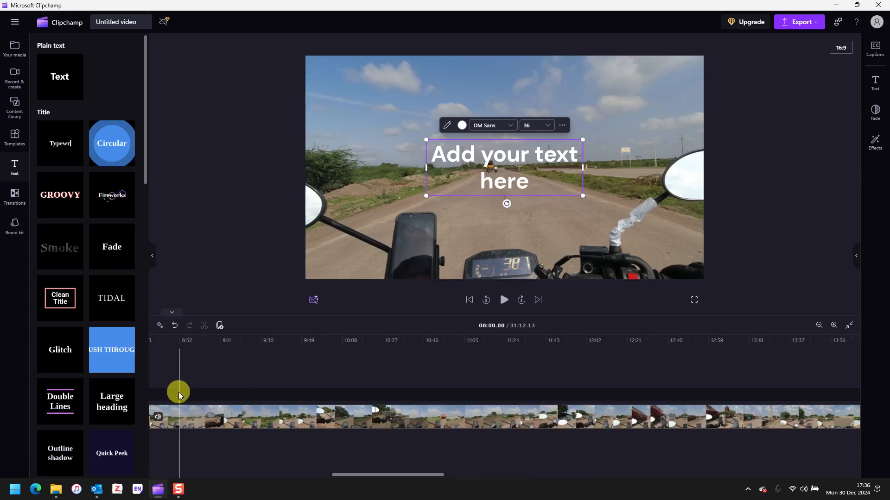
pyautogui.moveTo(358, 477); pyautogui.dragTo(147, 473)
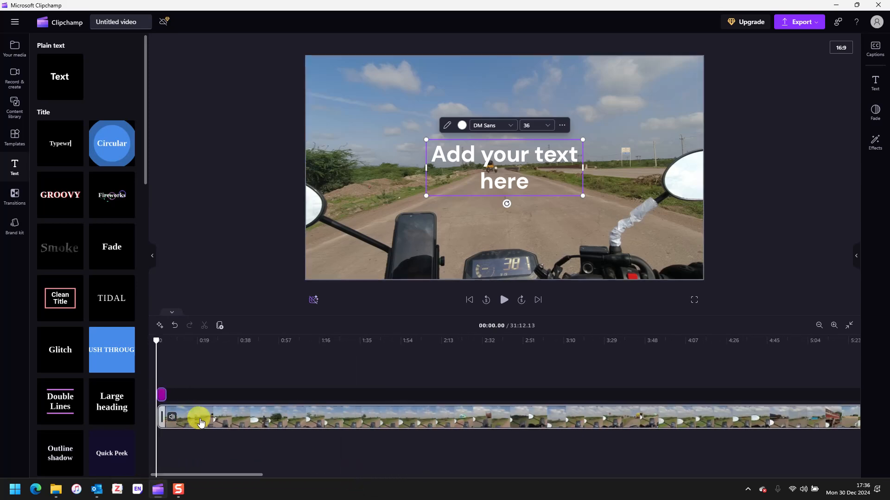
pyautogui.moveTo(165, 392); pyautogui.dragTo(865, 368)
pyautogui.scroll(-4, 586, 433)
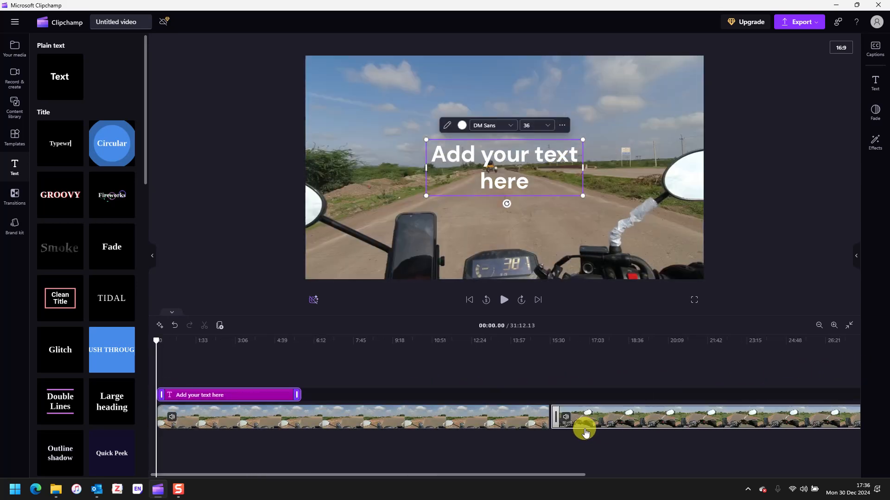
pyautogui.scroll(-3, 391, 385)
pyautogui.moveTo(215, 395); pyautogui.dragTo(501, 393)
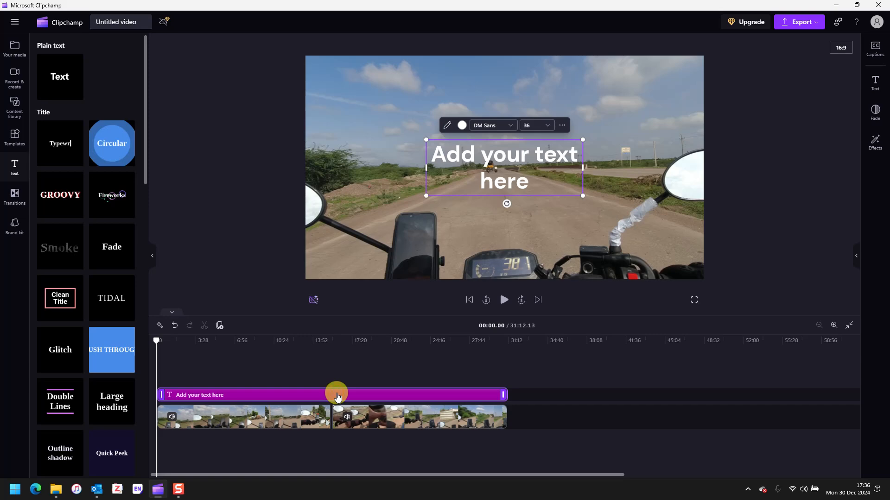
pyautogui.press('Delete')
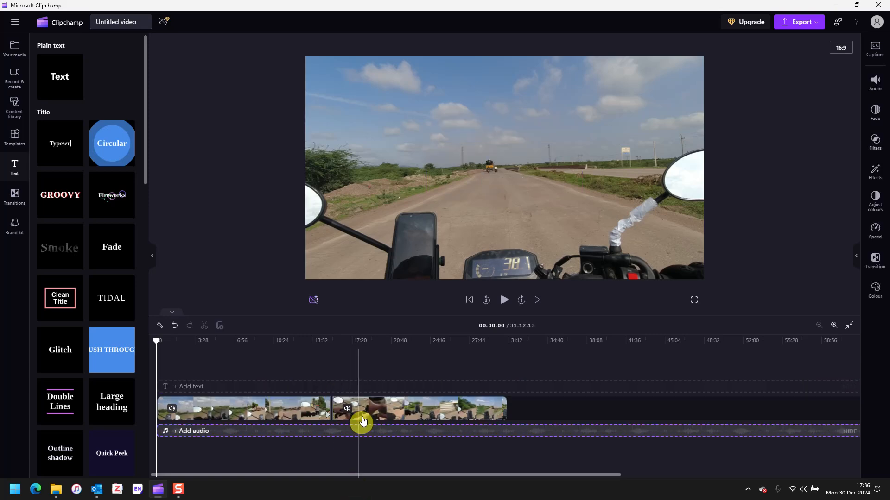
# Step: Add a Typewriter title clip near the 18:11 mark
pyautogui.click(362, 389)
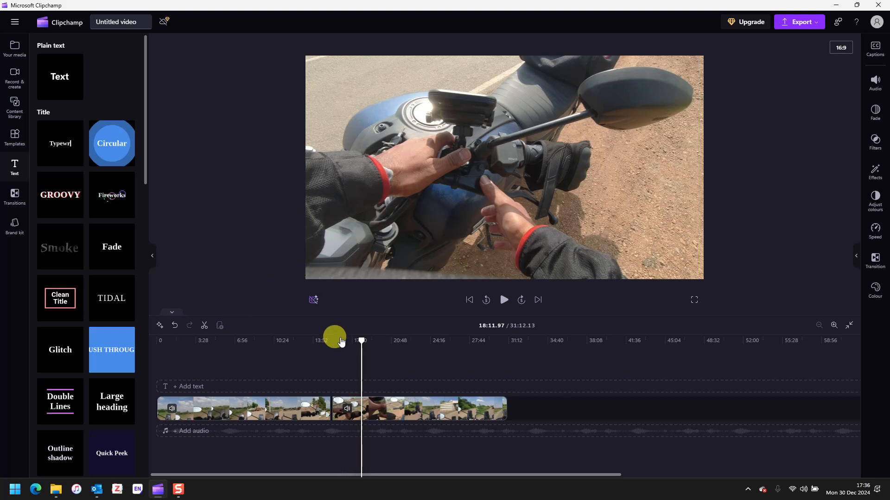
pyautogui.moveTo(58, 76)
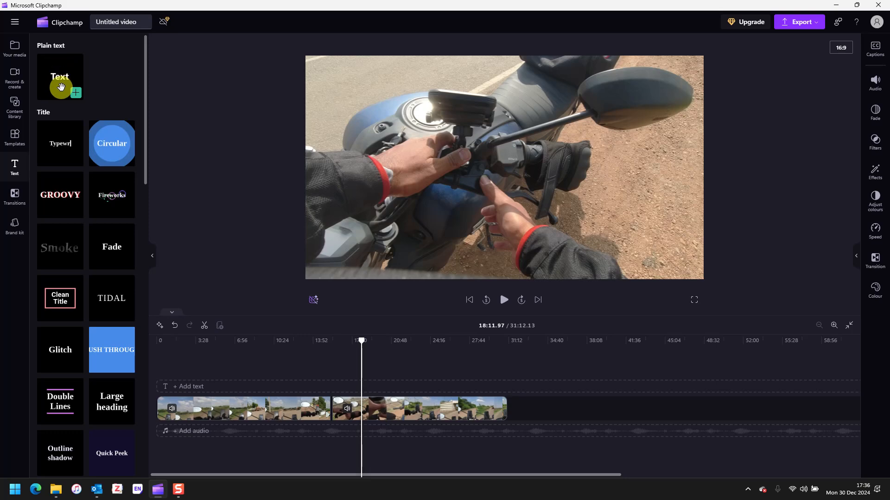
pyautogui.moveTo(65, 143)
pyautogui.click(76, 160)
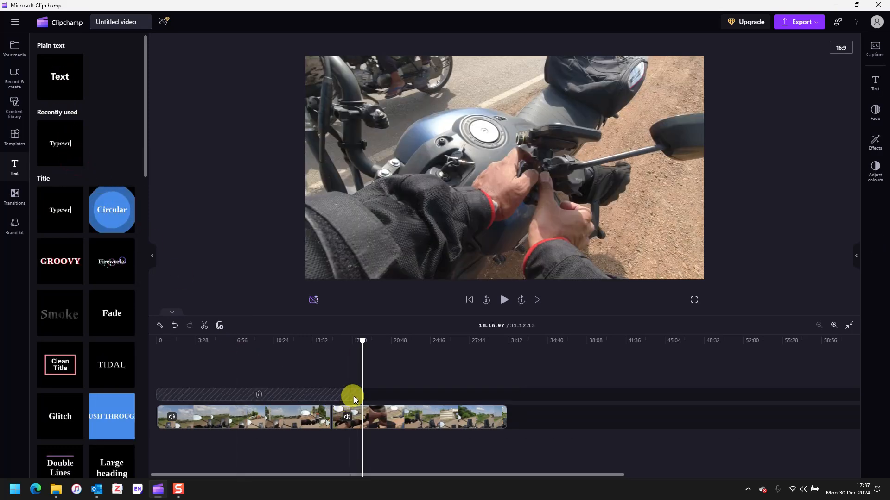
pyautogui.moveTo(362, 396); pyautogui.dragTo(337, 394)
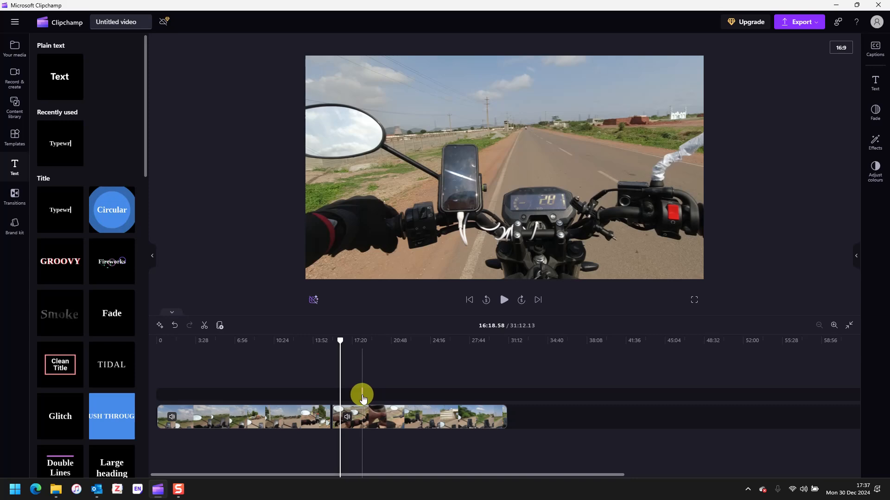
pyautogui.click(362, 395)
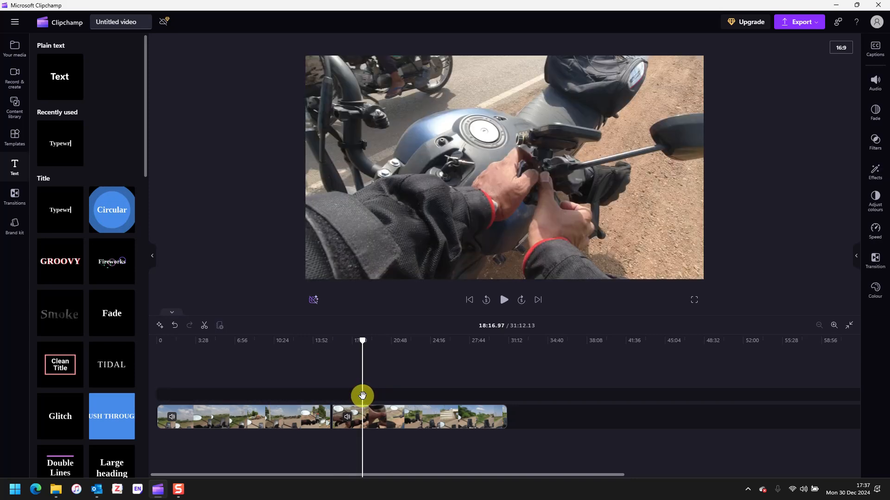
pyautogui.moveTo(362, 341); pyautogui.dragTo(349, 382)
pyautogui.click(362, 398)
# Step: Extend the Typewriter clip's start back to about 12:50 and stretch its end longer
pyautogui.moveTo(357, 396); pyautogui.dragTo(255, 394)
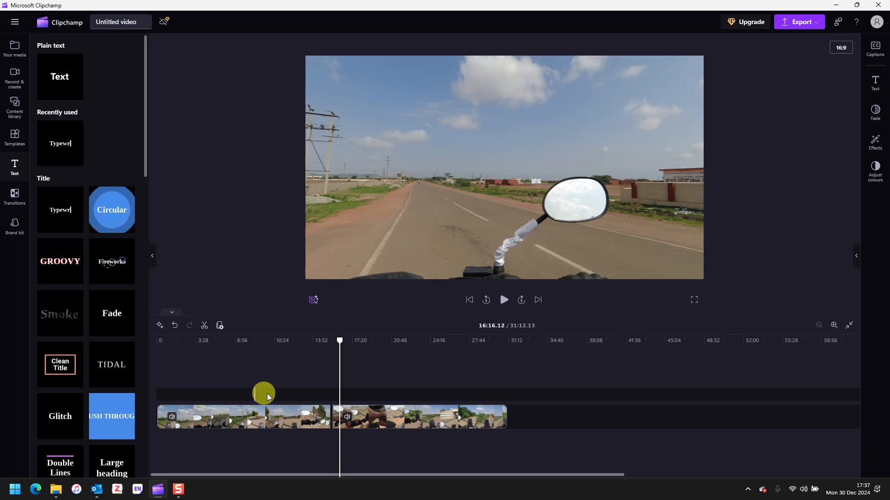
pyautogui.moveTo(254, 394)
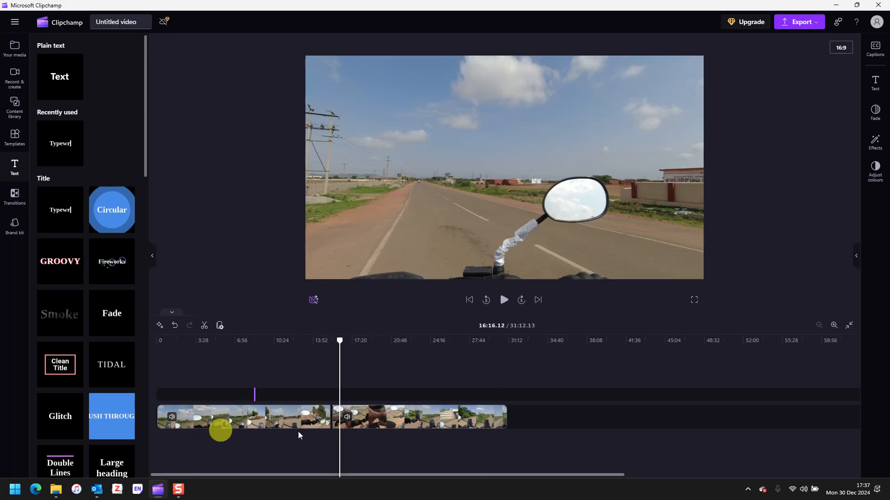
pyautogui.click(217, 417)
pyautogui.click(262, 400)
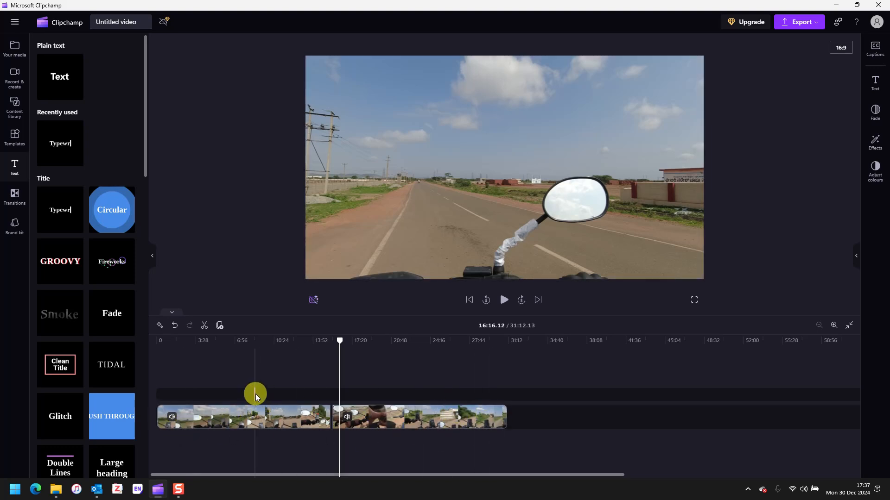
pyautogui.click(249, 413)
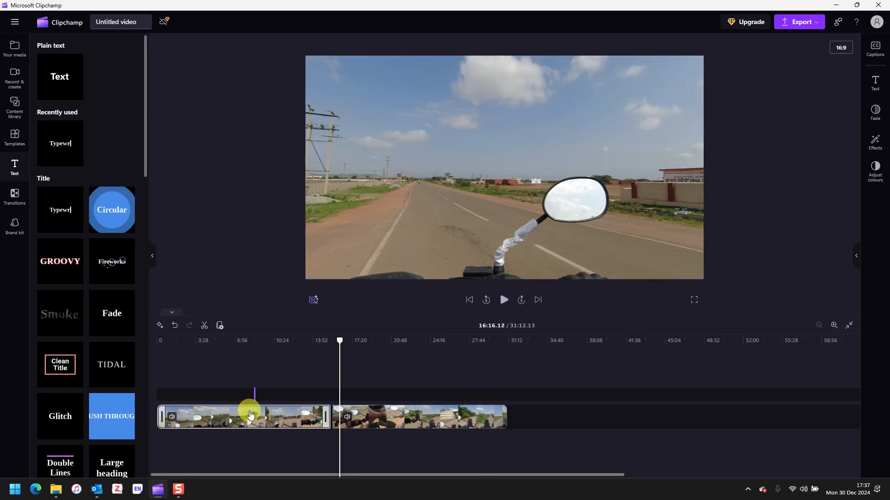
pyautogui.scroll(2, 250, 414)
pyautogui.scroll(4, 260, 413)
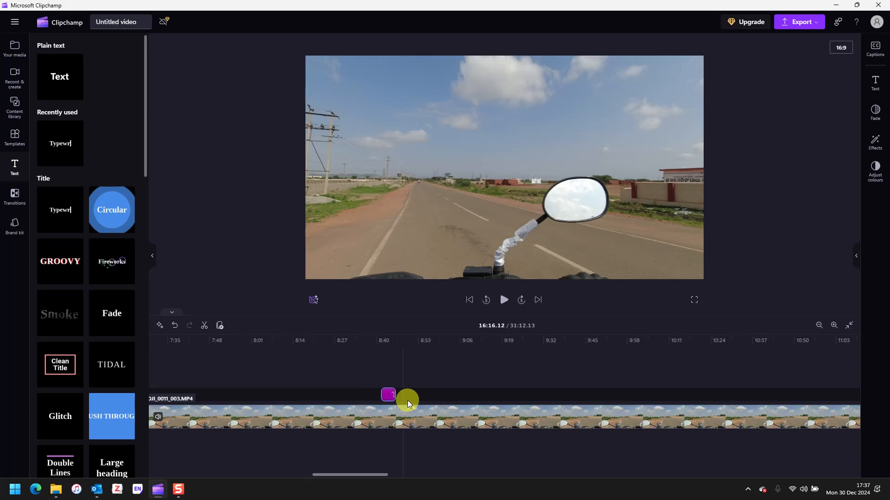
pyautogui.moveTo(397, 397); pyautogui.dragTo(469, 394)
pyautogui.click(339, 394)
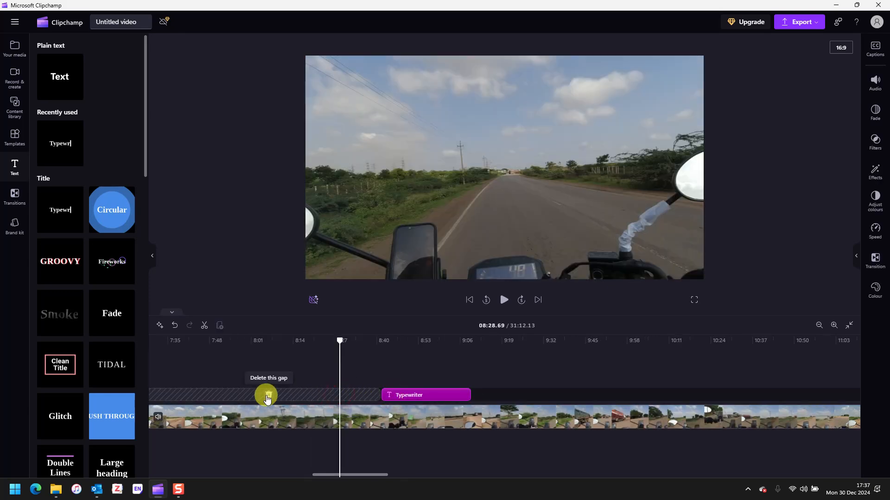
# Step: Remove the empty gap so the Typewriter title starts at 0:00
pyautogui.click(266, 395)
pyautogui.scroll(-5, 319, 400)
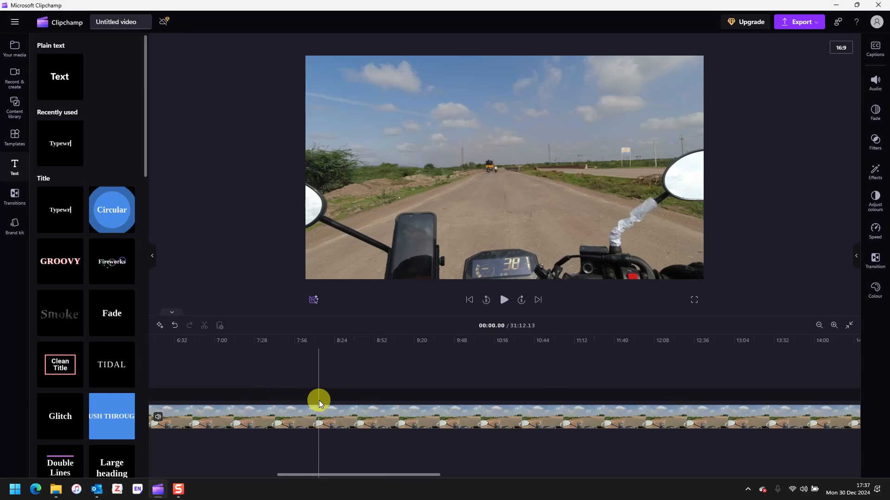
pyautogui.scroll(-2, 318, 402)
pyautogui.scroll(5, 162, 392)
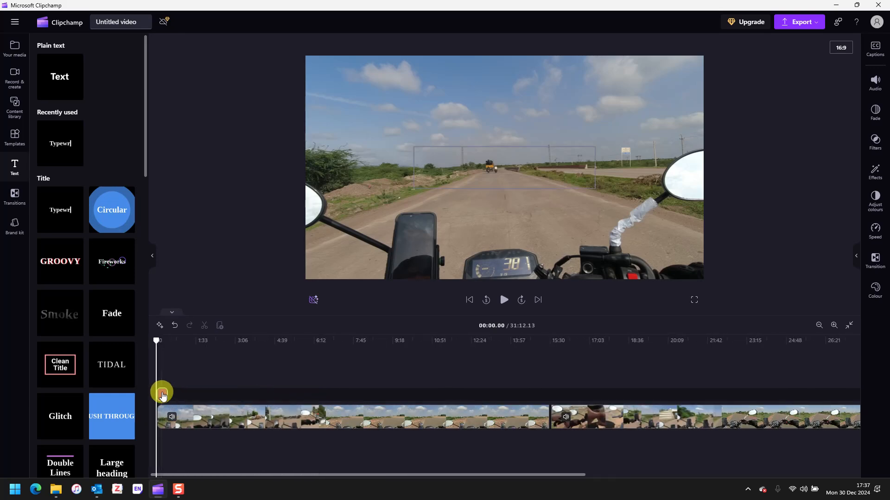
pyautogui.scroll(2, 162, 393)
# Step: Extend the Typewriter title across the whole video to its end at 31:12
pyautogui.moveTo(217, 397); pyautogui.dragTo(794, 376)
pyautogui.scroll(-3, 606, 411)
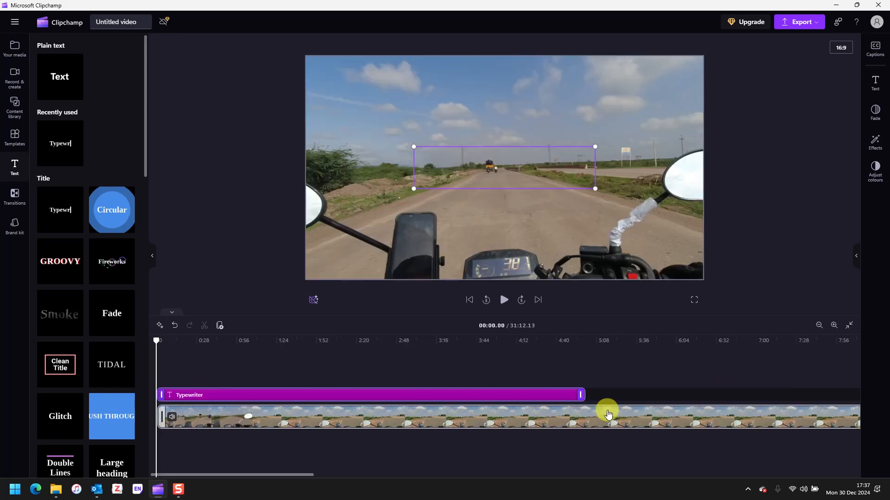
pyautogui.scroll(-4, 606, 411)
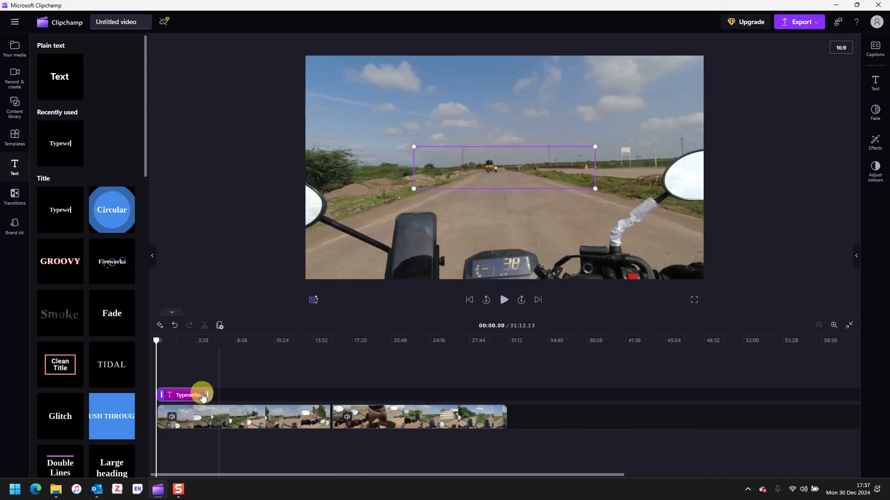
pyautogui.moveTo(205, 395); pyautogui.dragTo(502, 394)
pyautogui.click(347, 393)
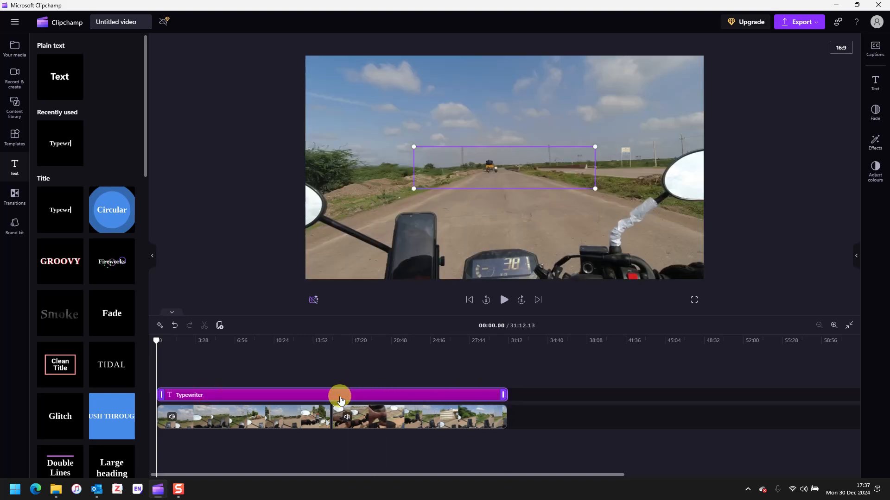
pyautogui.click(469, 170)
pyautogui.click(183, 398)
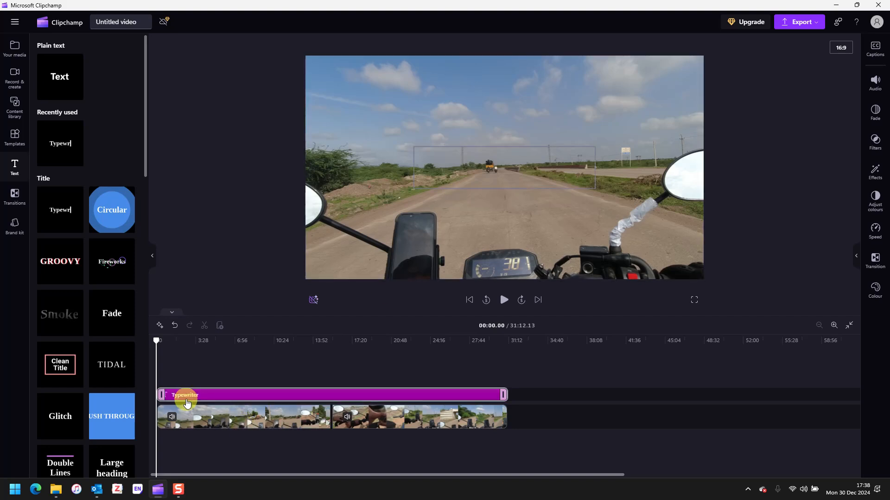
# Step: Delete the Typewriter title clip
pyautogui.click(431, 149)
pyautogui.click(416, 190)
pyautogui.click(427, 187)
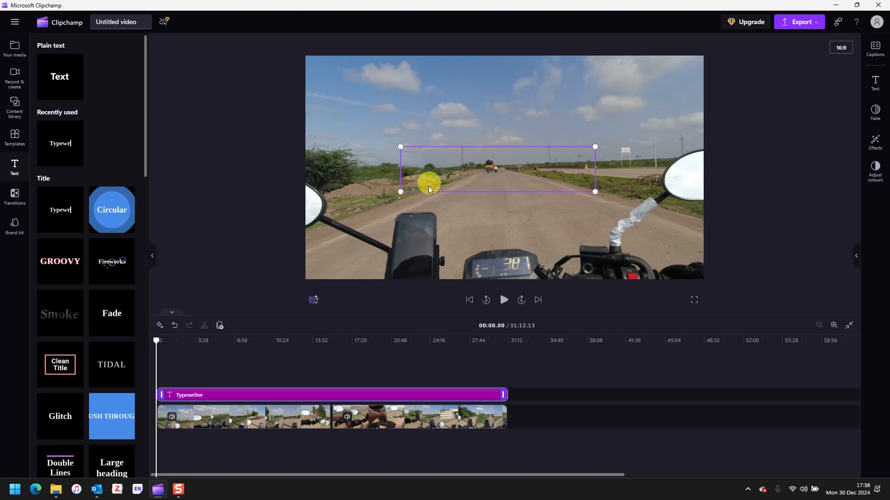
pyautogui.click(189, 394)
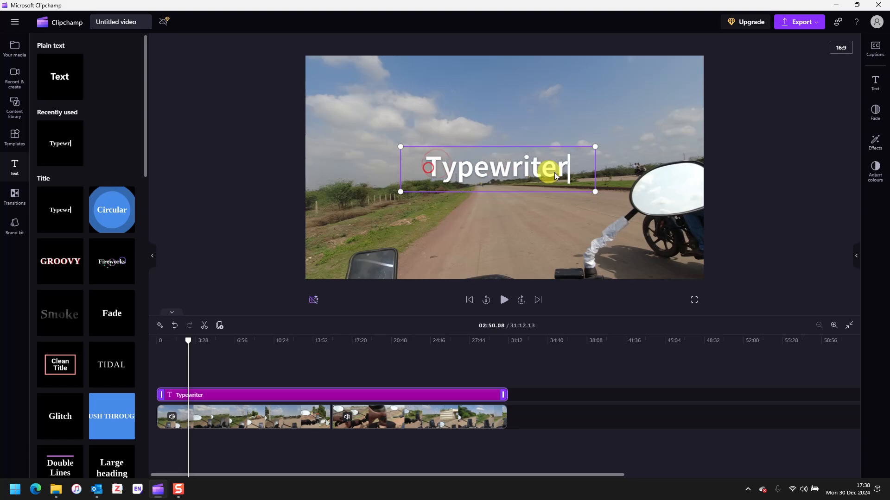
pyautogui.press('Delete')
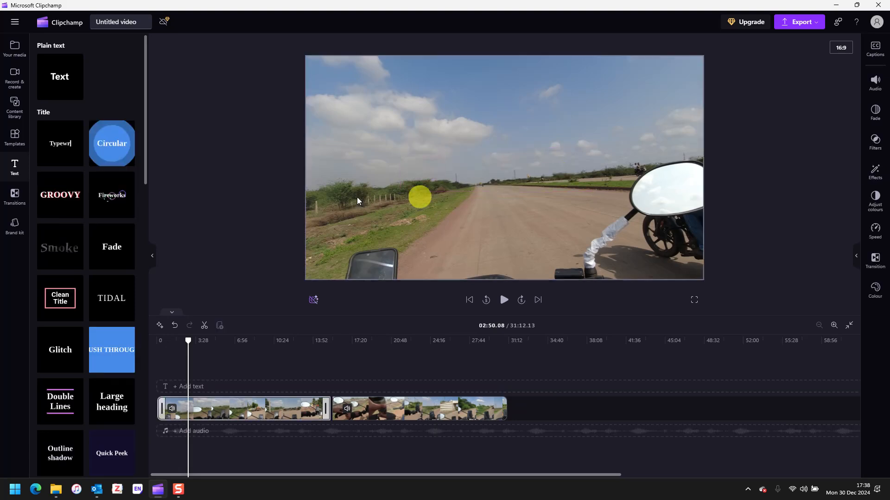
# Step: Add a plain text clip starting at 0:00 and lengthen it to about 2:15
pyautogui.moveTo(74, 88); pyautogui.dragTo(251, 379)
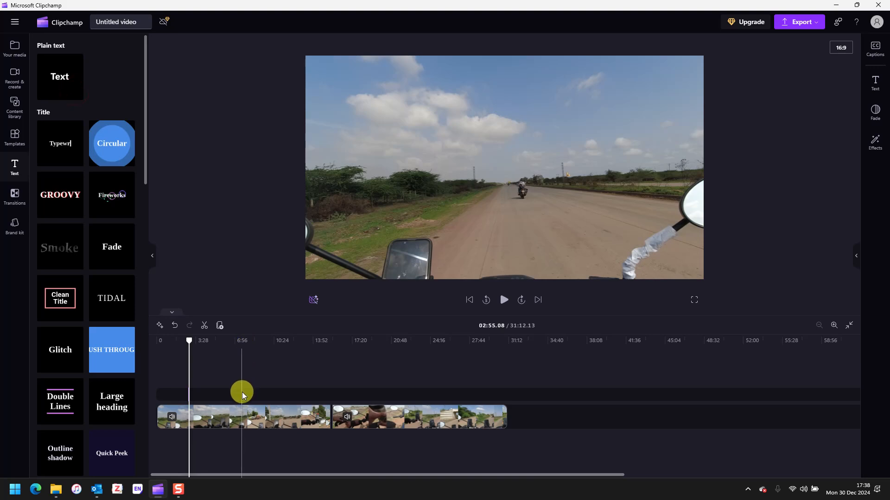
pyautogui.click(242, 392)
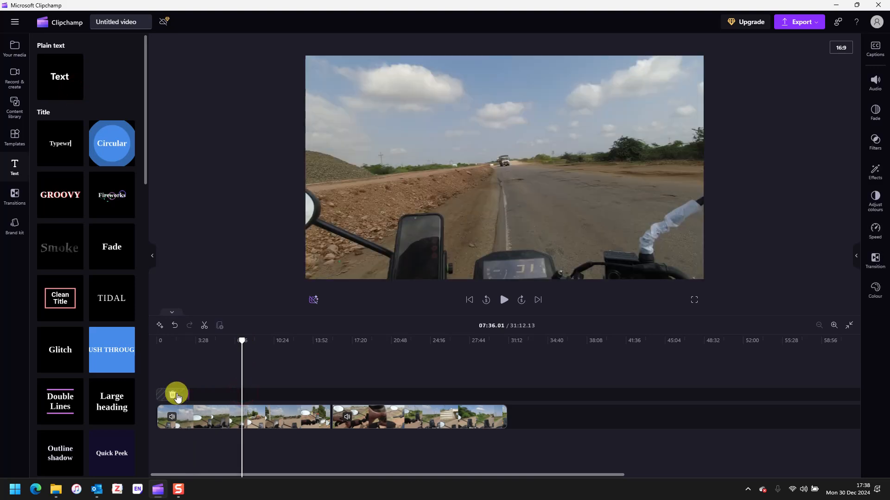
pyautogui.click(177, 394)
pyautogui.scroll(8, 155, 411)
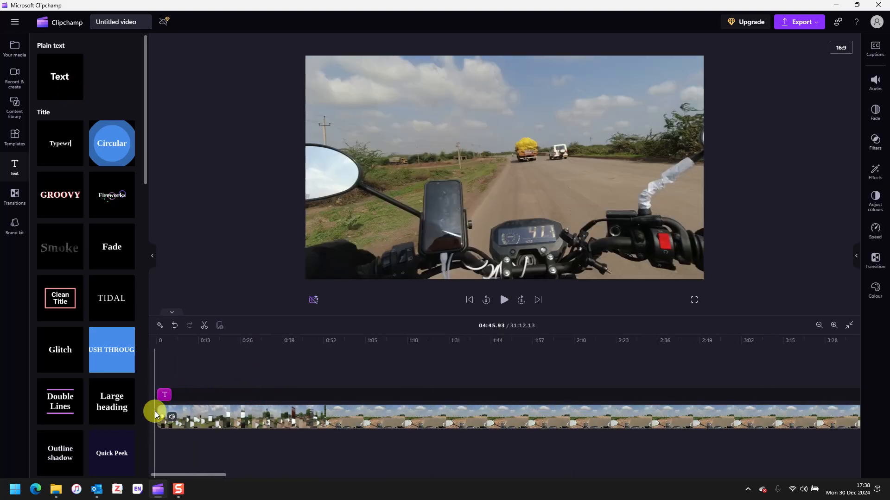
pyautogui.scroll(2, 171, 409)
pyautogui.moveTo(177, 394); pyautogui.dragTo(645, 378)
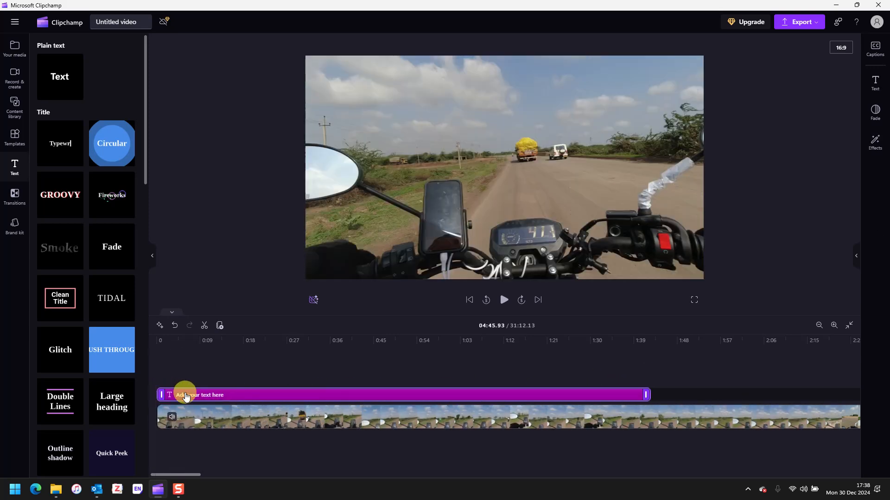
pyautogui.click(181, 398)
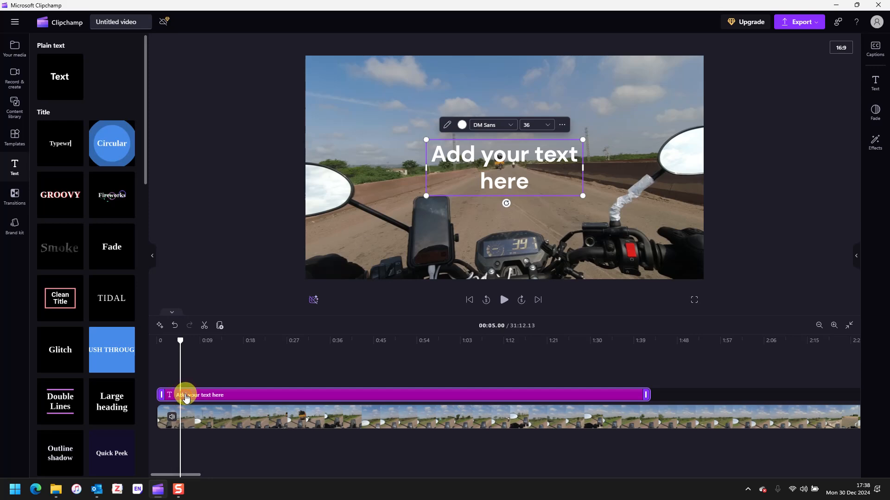
# Step: Select the placeholder text, then delete the plain text clip
pyautogui.doubleClick(440, 154)
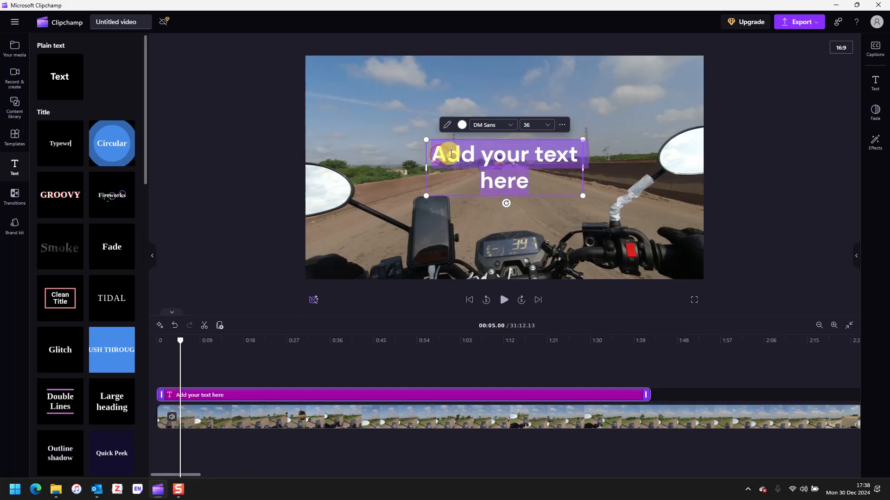
pyautogui.write('d')
pyautogui.press('BackSpace')
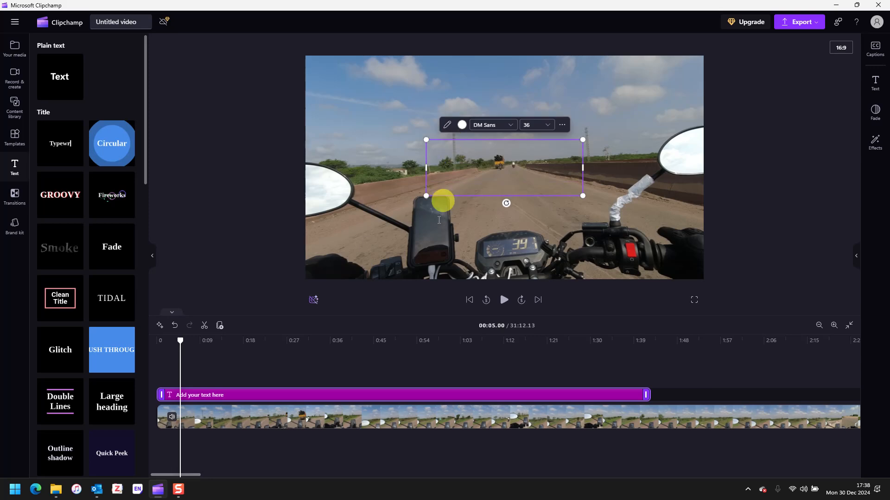
pyautogui.rightClick(412, 401)
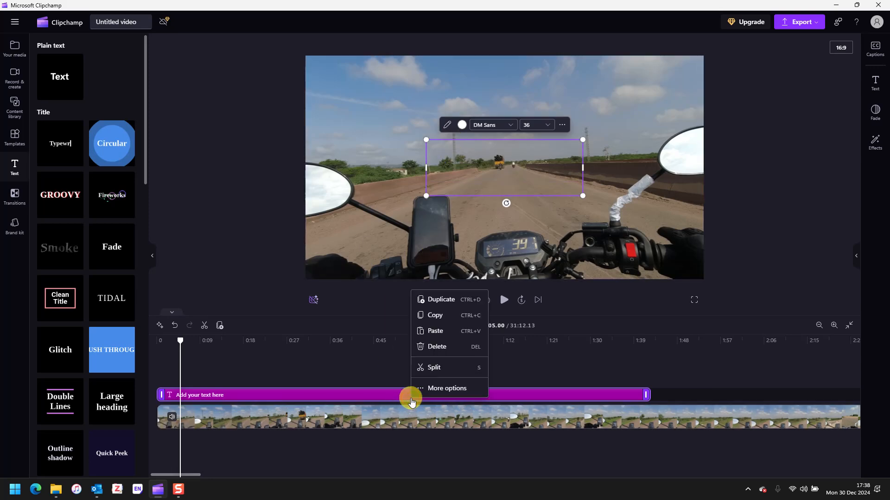
pyautogui.click(441, 346)
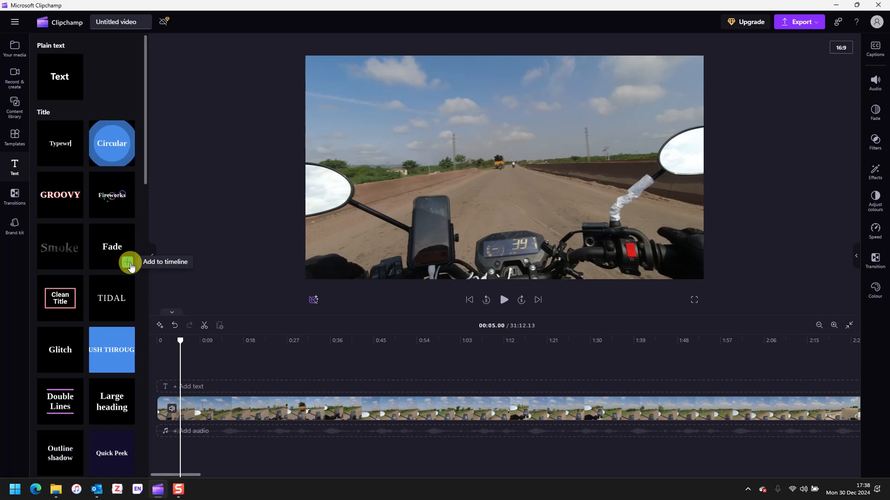
# Step: Add a Typewriter title at 0:00 and lengthen it to about 0:45
pyautogui.moveTo(130, 266); pyautogui.dragTo(115, 221)
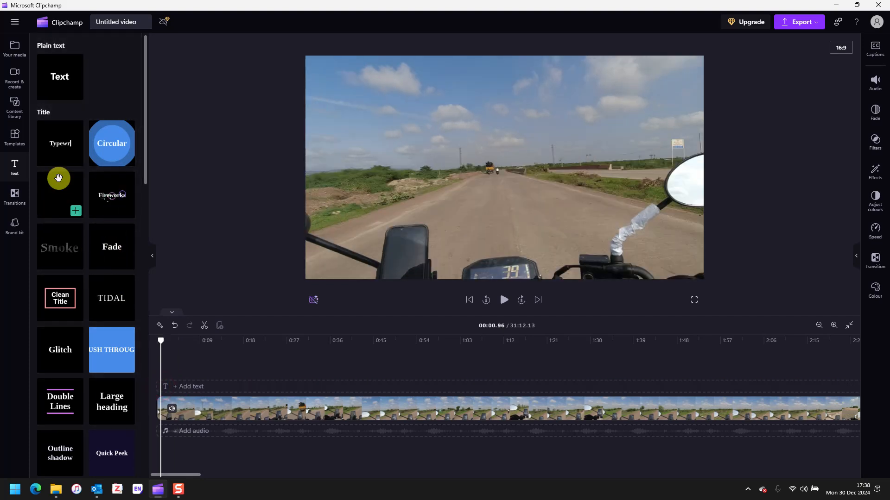
pyautogui.click(77, 159)
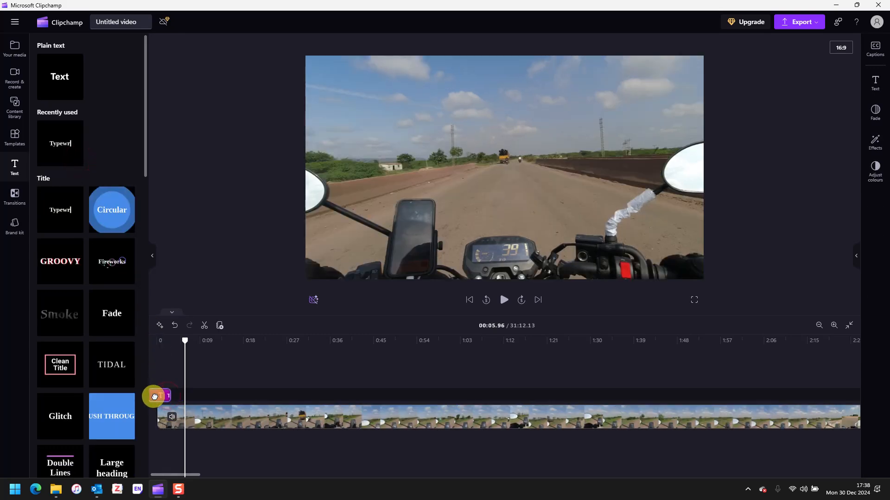
pyautogui.moveTo(167, 396); pyautogui.dragTo(163, 397)
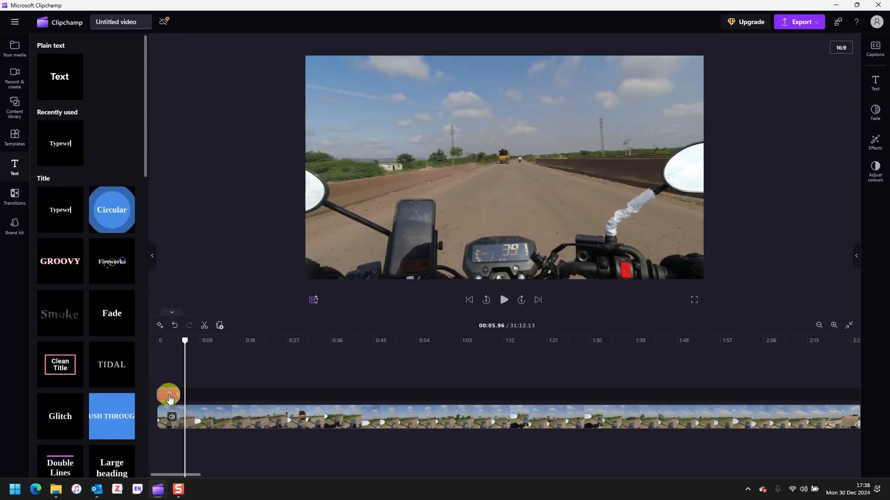
pyautogui.moveTo(180, 396); pyautogui.dragTo(376, 395)
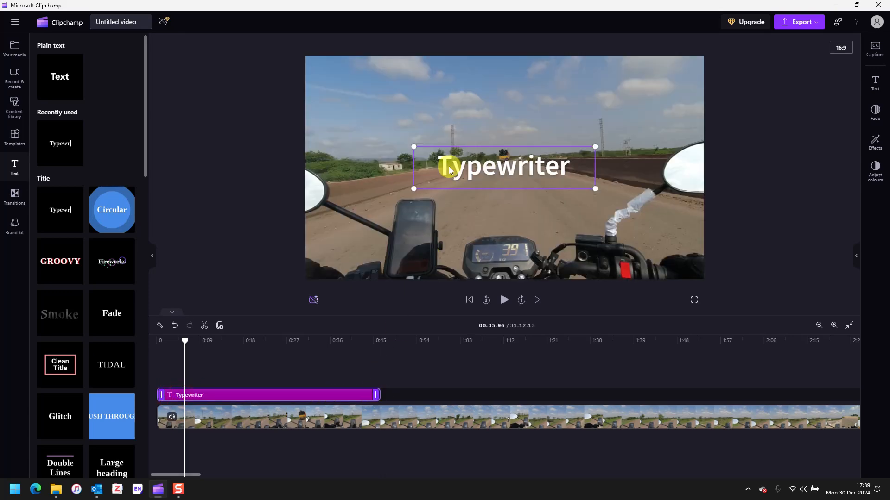
# Step: Split the Typewriter title and delete the short leftover piece at the start
pyautogui.click(521, 168)
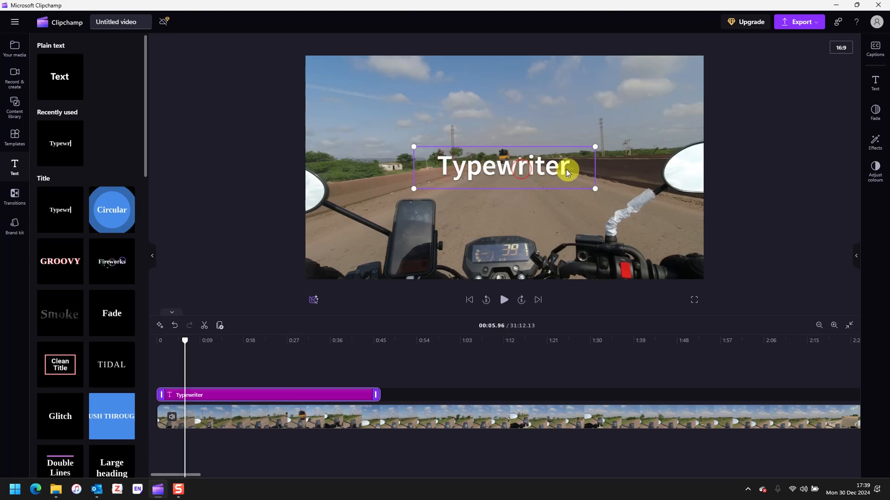
pyautogui.press('s')
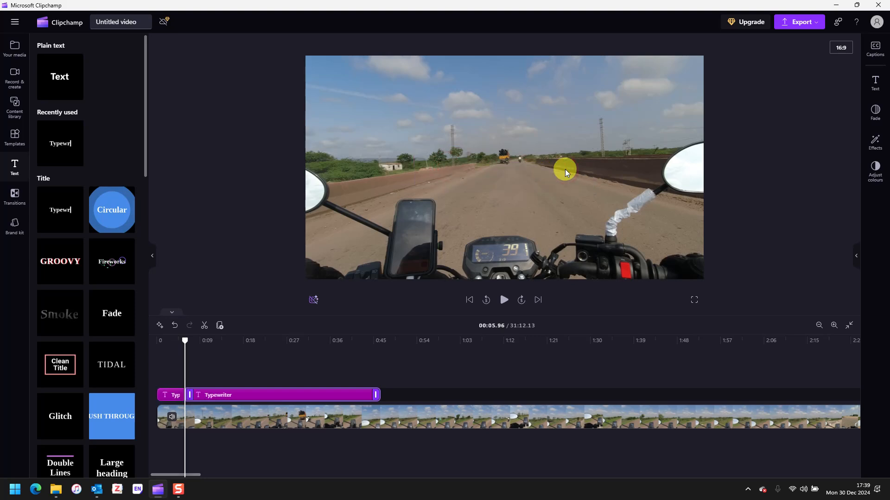
pyautogui.click(566, 168)
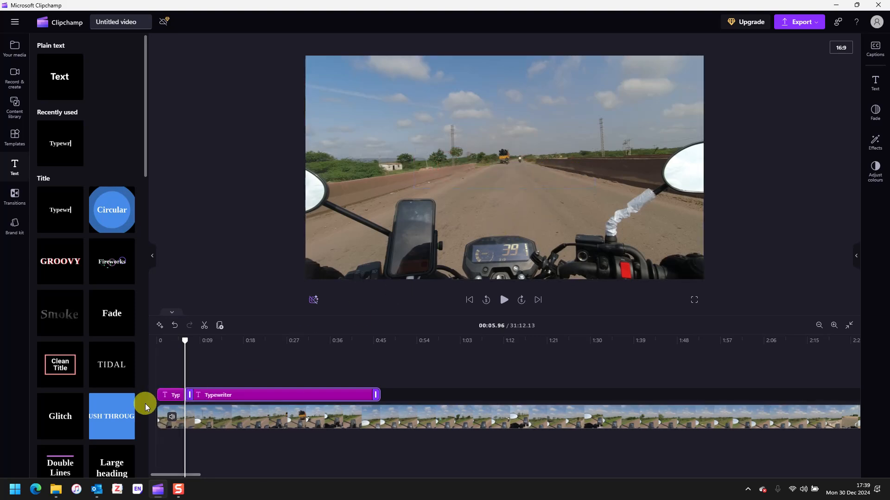
pyautogui.click(167, 395)
pyautogui.moveTo(191, 394); pyautogui.dragTo(419, 392)
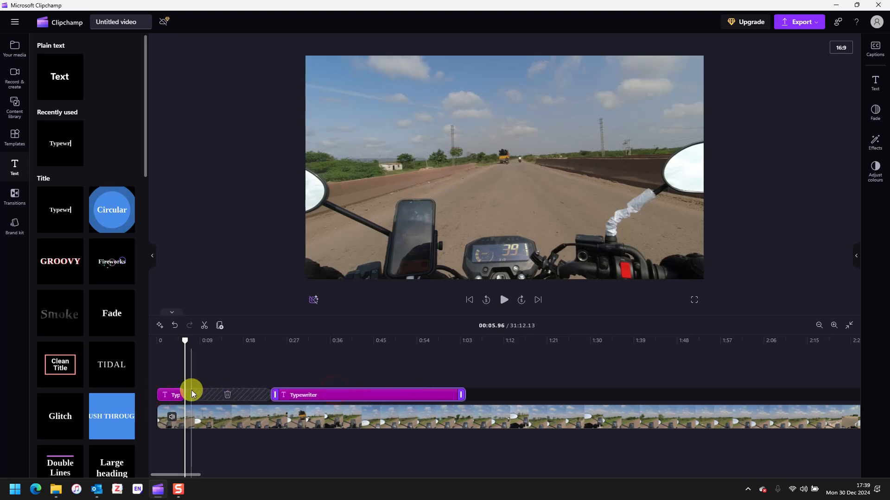
pyautogui.click(203, 395)
pyautogui.click(176, 397)
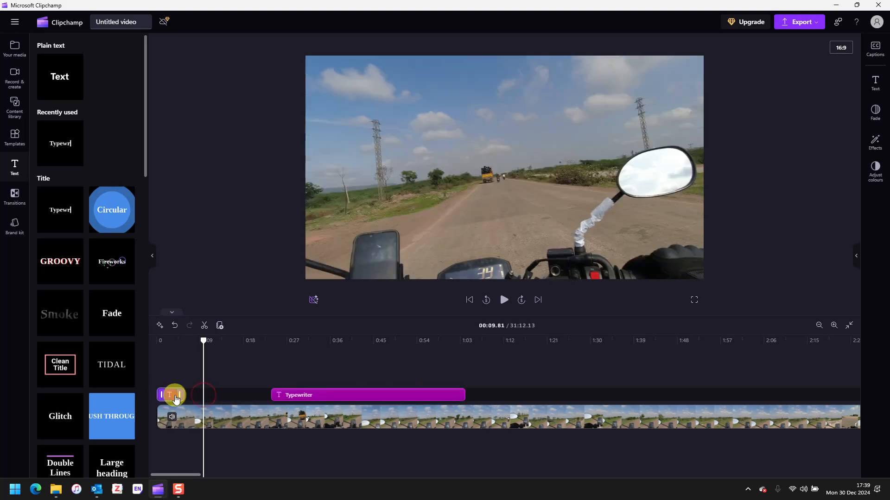
pyautogui.press('Delete')
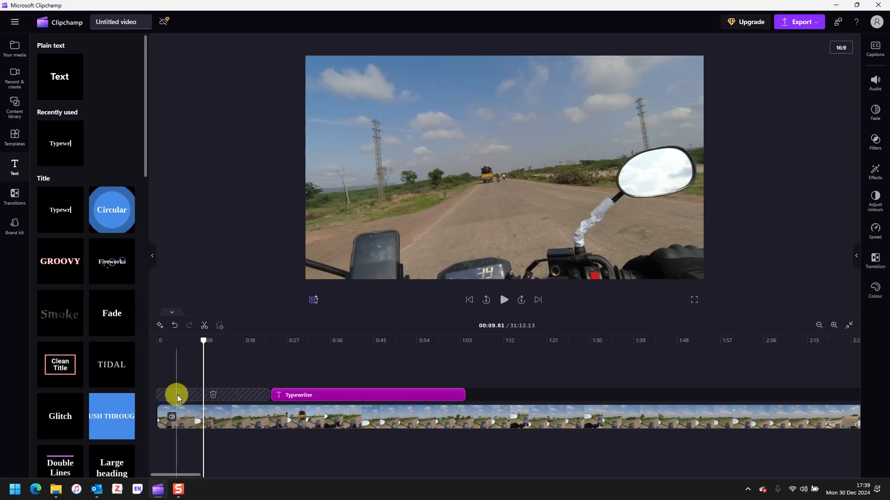
# Step: Remove the gap before the title and stretch it to about 2:13
pyautogui.click(251, 396)
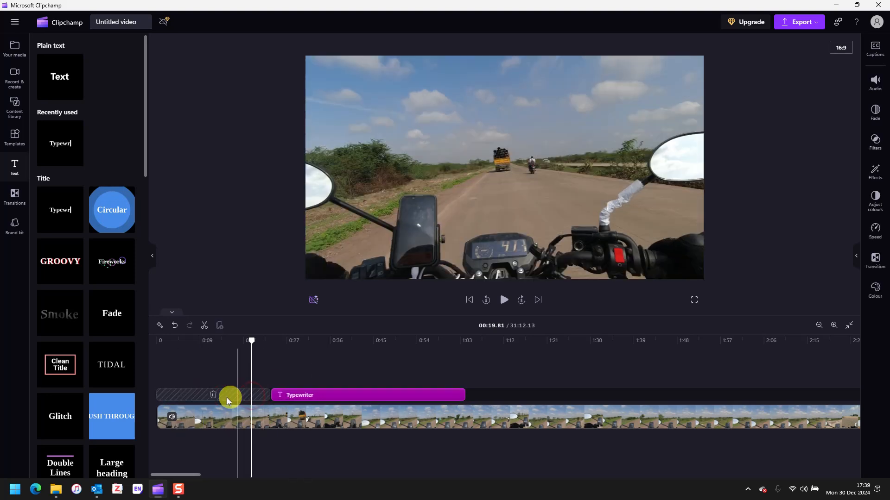
pyautogui.click(213, 395)
pyautogui.click(212, 397)
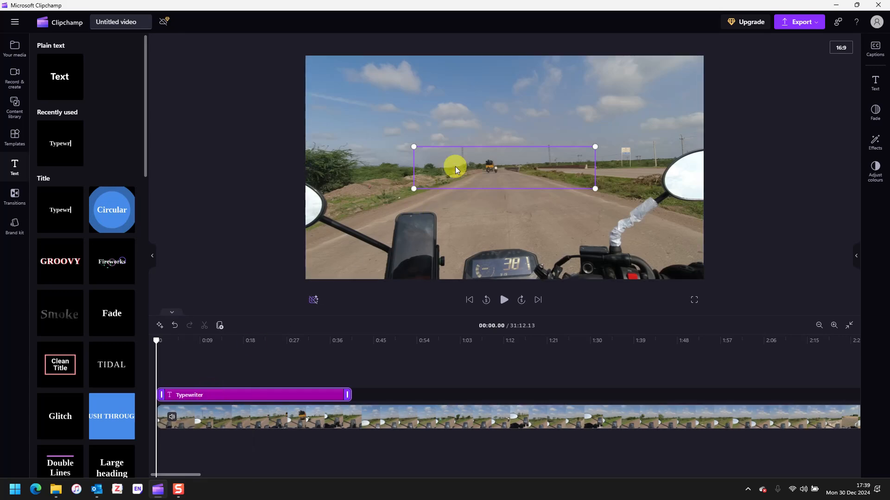
pyautogui.moveTo(347, 395); pyautogui.dragTo(795, 394)
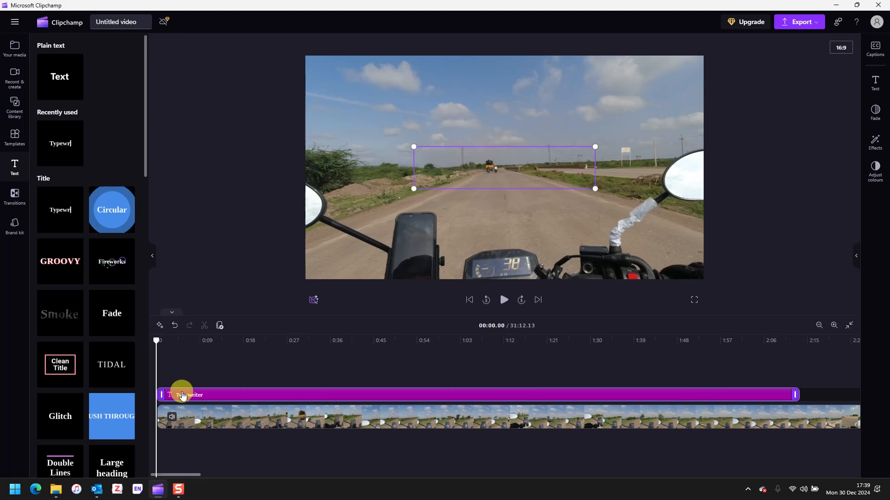
pyautogui.click(463, 173)
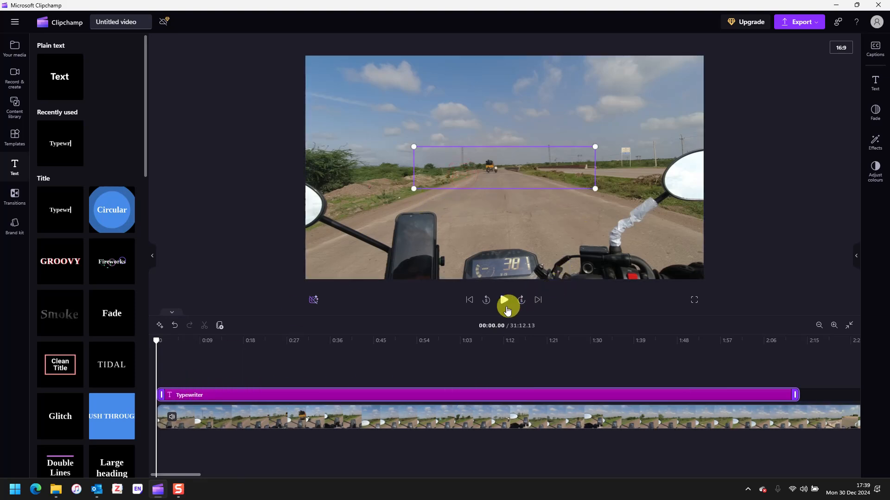
# Step: Preview the title, retype it as 'Video for today', then delete the clip
pyautogui.click(504, 303)
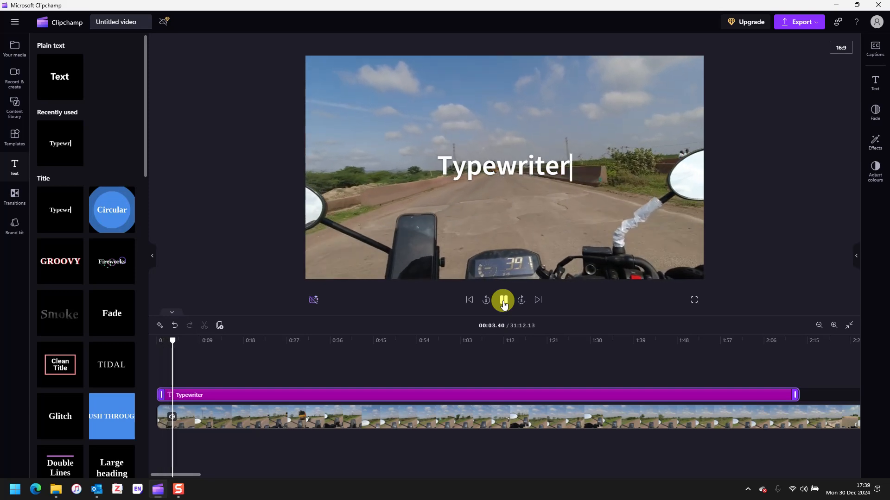
pyautogui.click(504, 302)
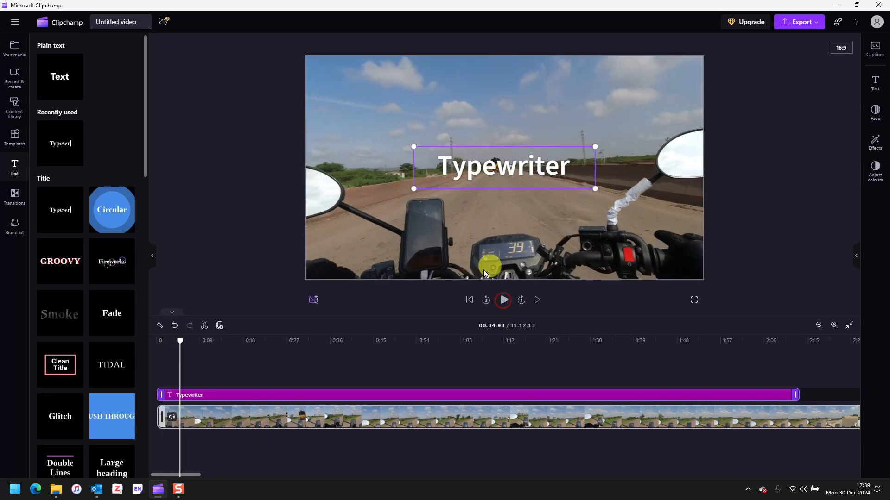
pyautogui.rightClick(269, 398)
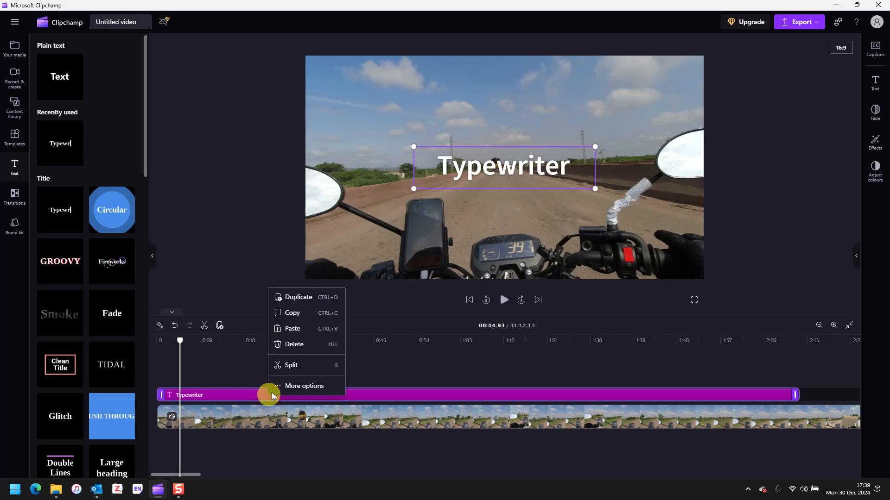
pyautogui.click(286, 388)
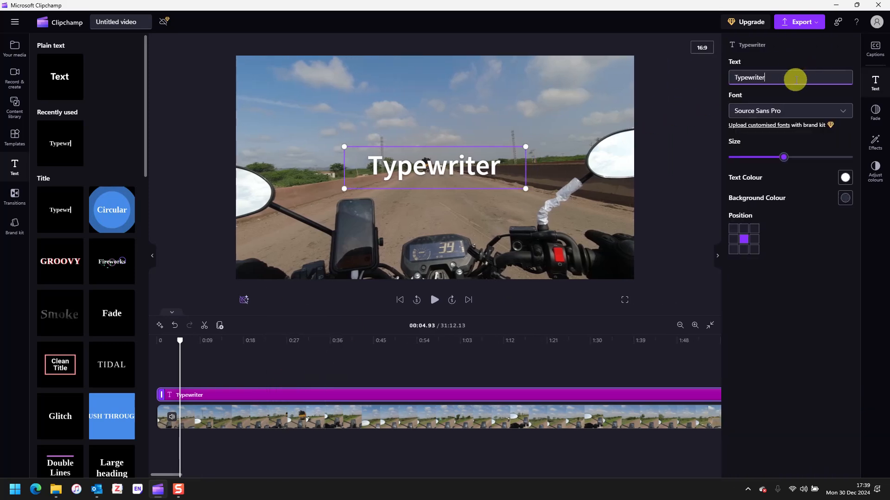
pyautogui.press('BackSpace')
pyautogui.press('BackSpace')
pyautogui.press('BackSpace')
pyautogui.press('BackSpace')
pyautogui.press('BackSpace')
pyautogui.press('BackSpace')
pyautogui.press('BackSpace')
pyautogui.press('BackSpace')
pyautogui.press('BackSpace')
pyautogui.press('BackSpace')
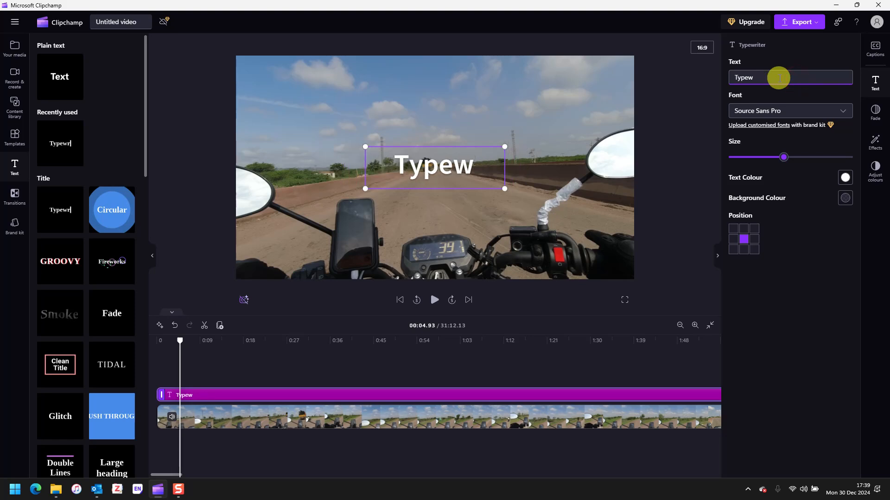
pyautogui.write('Video for today')
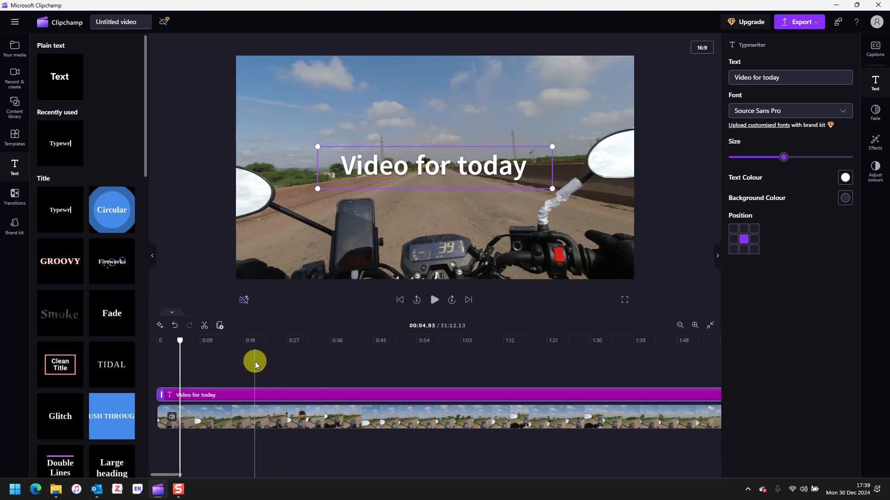
pyautogui.press('Delete')
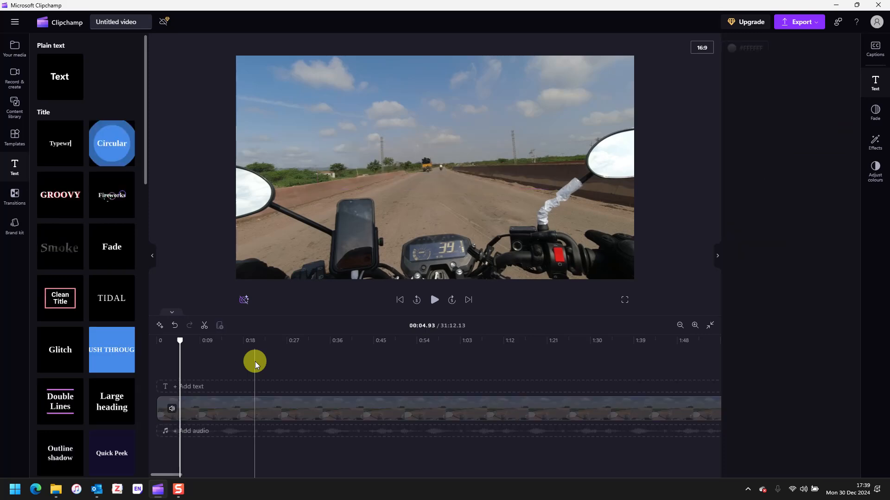
# Step: Add a plain 'Add your text here' clip at 0:00 and stretch it to about 1:36
pyautogui.click(244, 386)
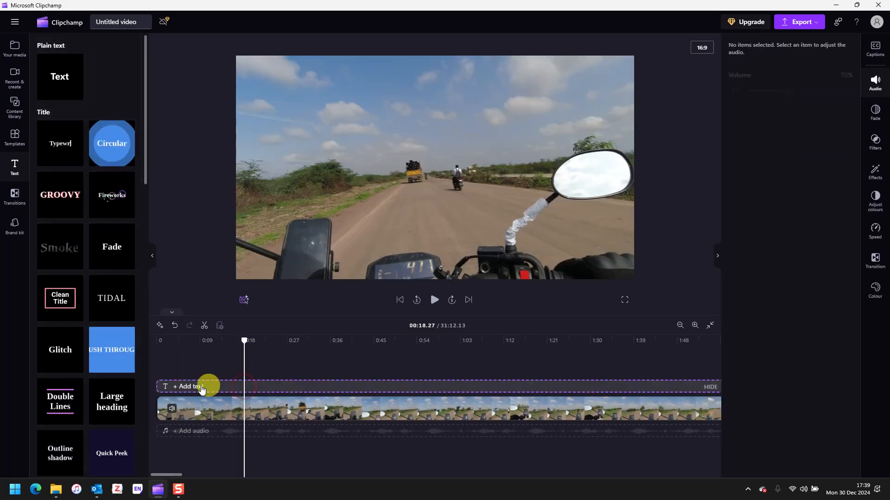
pyautogui.click(201, 386)
pyautogui.moveTo(50, 57)
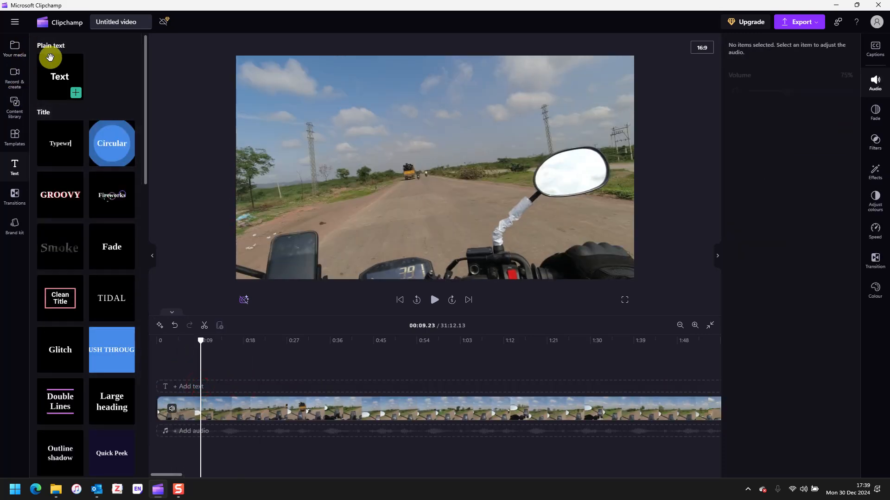
pyautogui.click(76, 92)
pyautogui.click(216, 397)
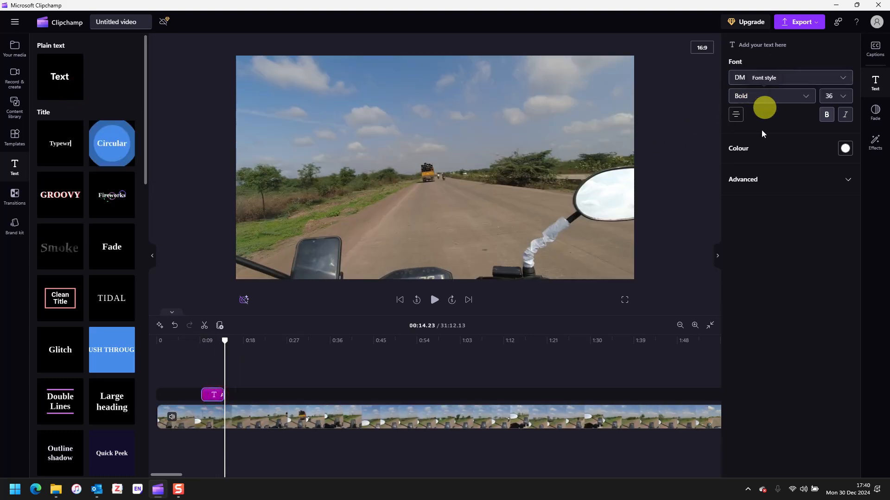
pyautogui.click(213, 397)
pyautogui.moveTo(213, 398); pyautogui.dragTo(160, 399)
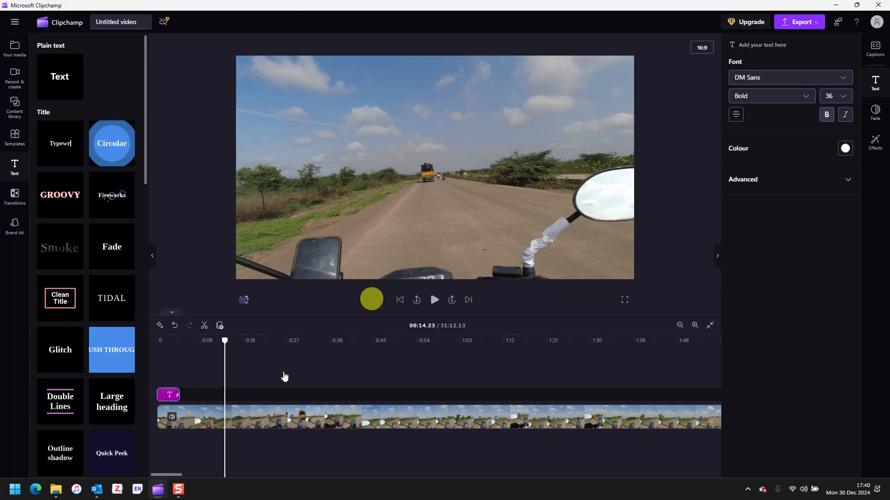
pyautogui.moveTo(179, 396); pyautogui.dragTo(621, 395)
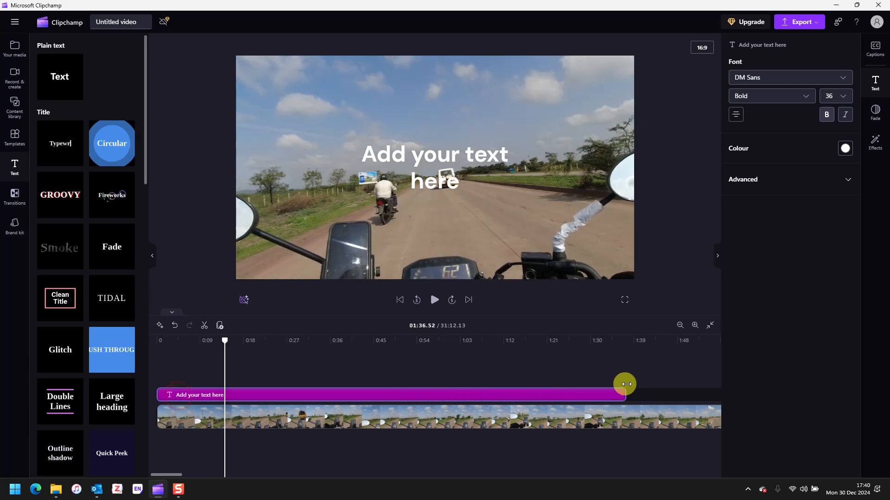
# Step: Replace the placeholder title text with 'Date: 20 Aug 2024'
pyautogui.click(460, 148)
pyautogui.doubleClick(449, 157)
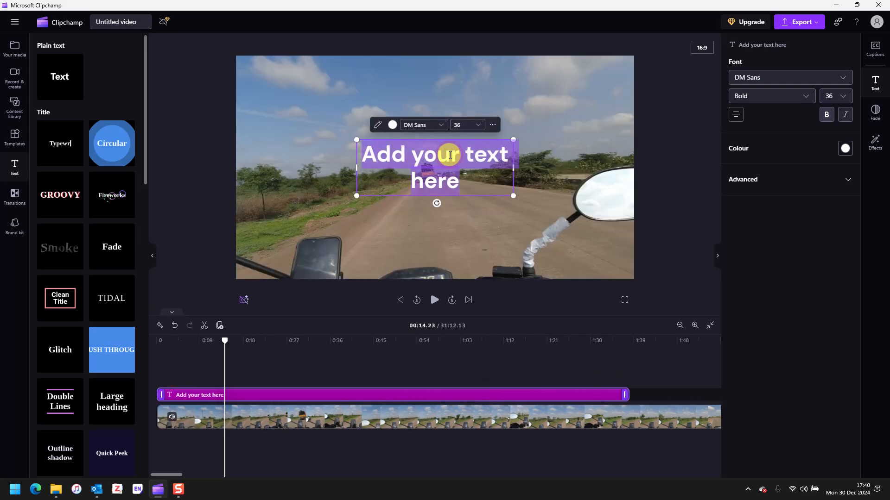
pyautogui.press('BackSpace')
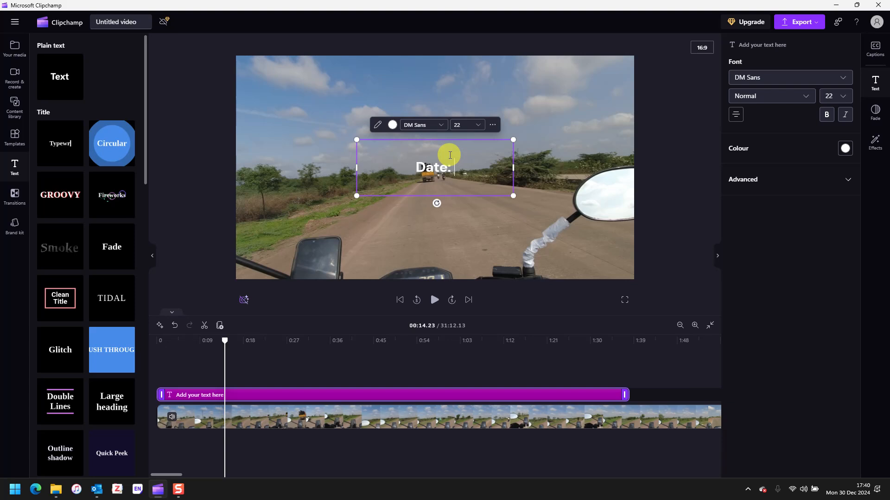
pyautogui.write('Date: 20 Aug 2024')
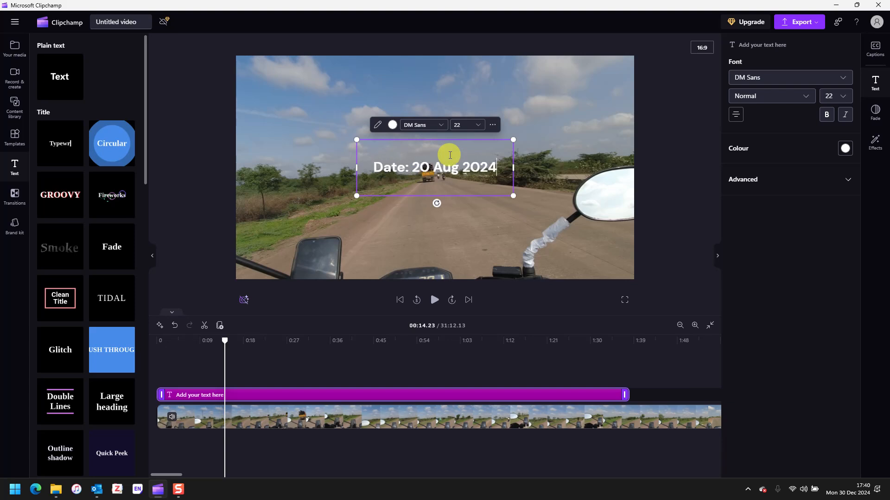
pyautogui.press('Escape')
# Step: Move the date text to the lower-left corner of the video frame
pyautogui.click(412, 181)
pyautogui.click(404, 191)
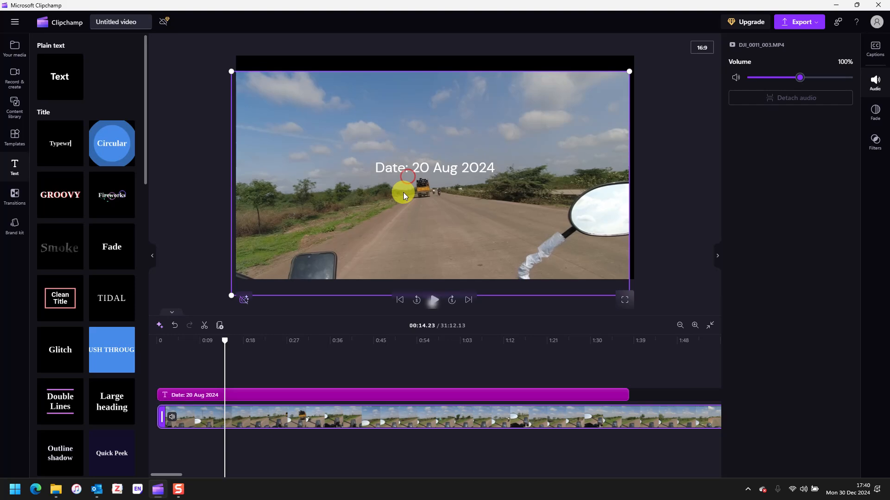
pyautogui.moveTo(408, 182); pyautogui.dragTo(405, 175)
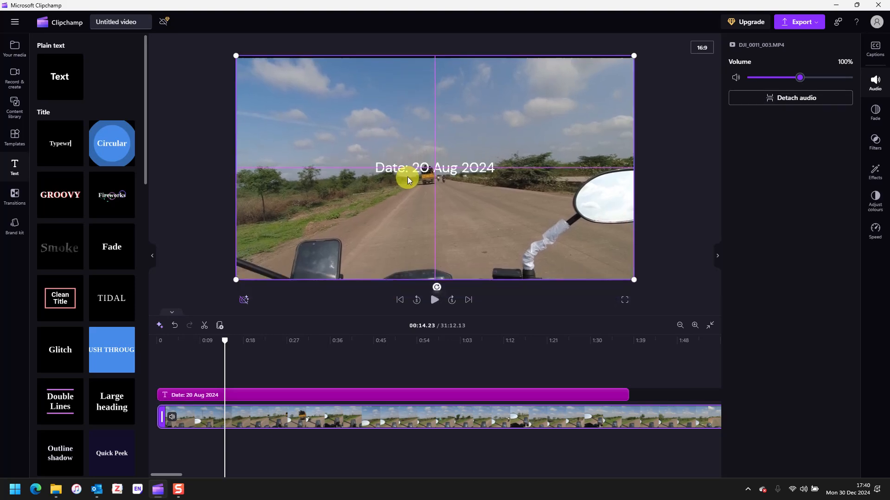
pyautogui.click(404, 169)
pyautogui.moveTo(403, 172); pyautogui.dragTo(285, 273)
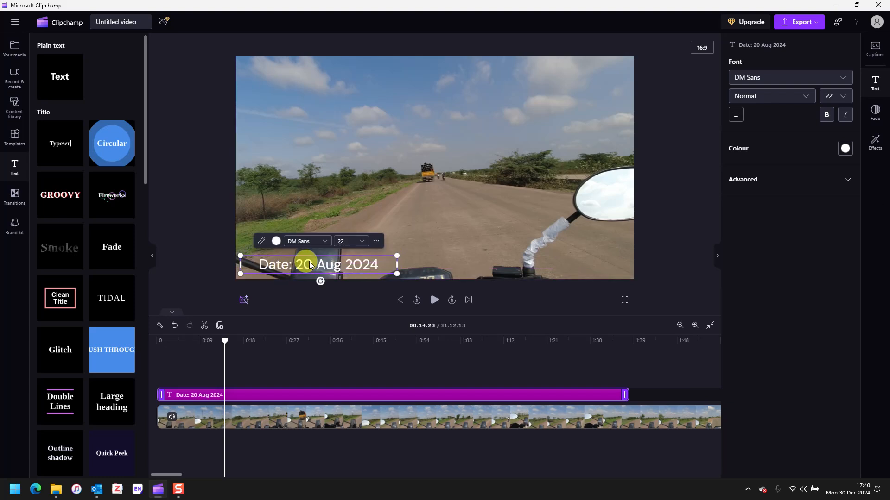
# Step: Stretch the date text clip across both ride clips and play back to check it
pyautogui.scroll(-1, 245, 422)
pyautogui.scroll(-5, 245, 423)
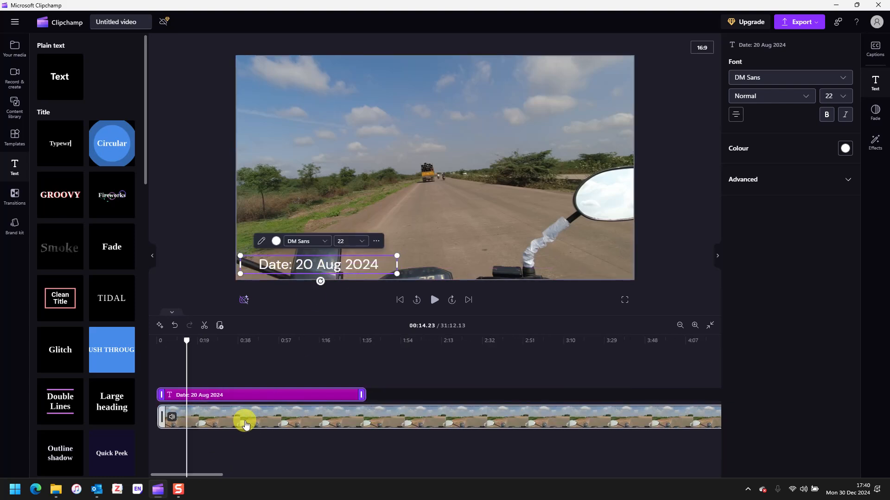
pyautogui.scroll(-2, 245, 422)
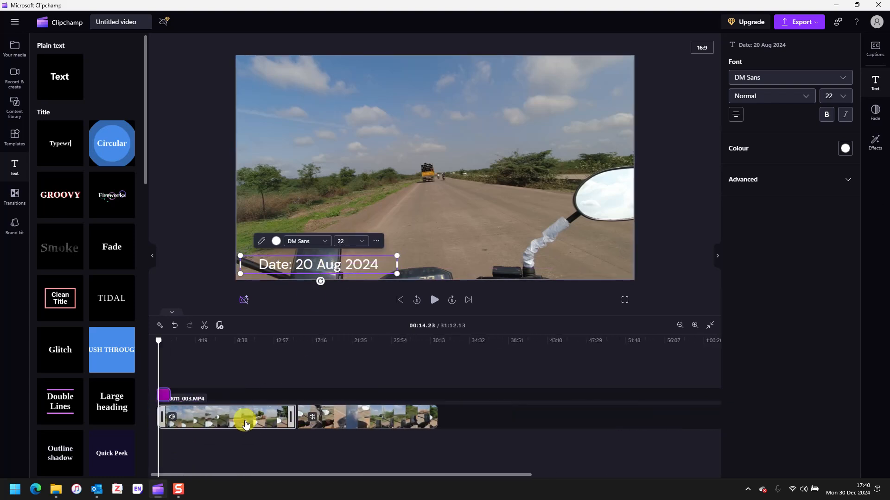
pyautogui.moveTo(168, 392); pyautogui.dragTo(434, 389)
pyautogui.click(434, 301)
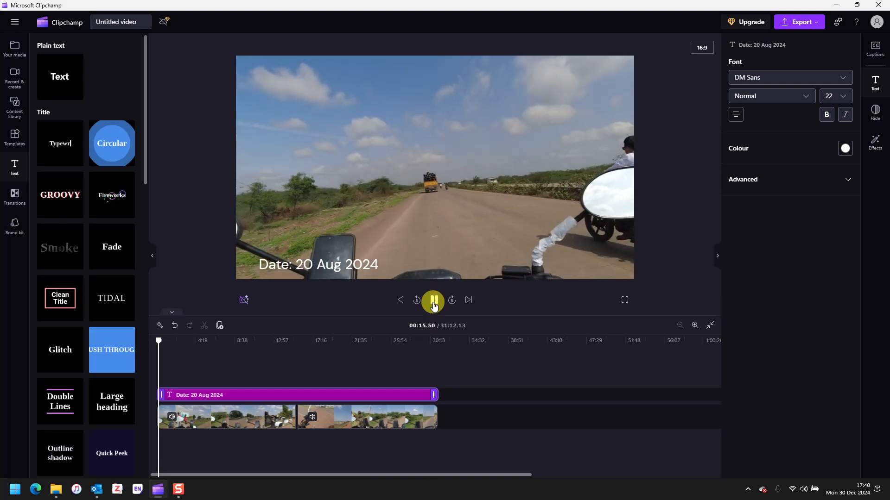
pyautogui.click(434, 304)
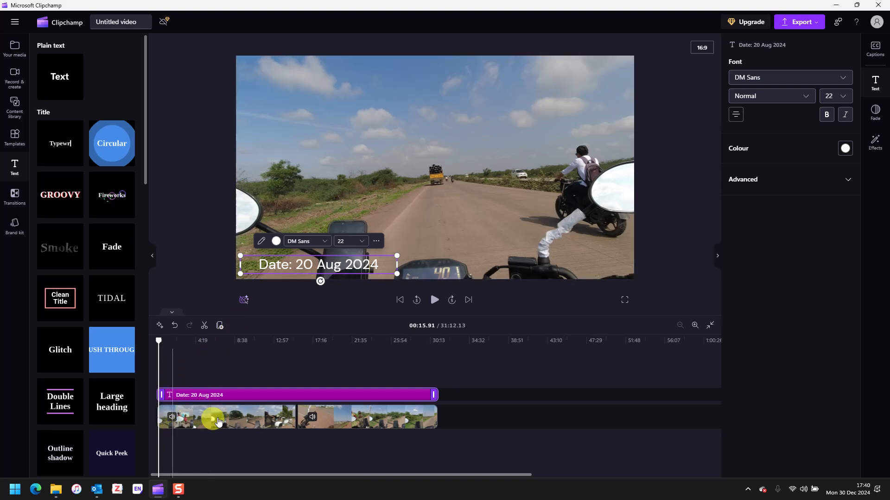
pyautogui.moveTo(62, 84)
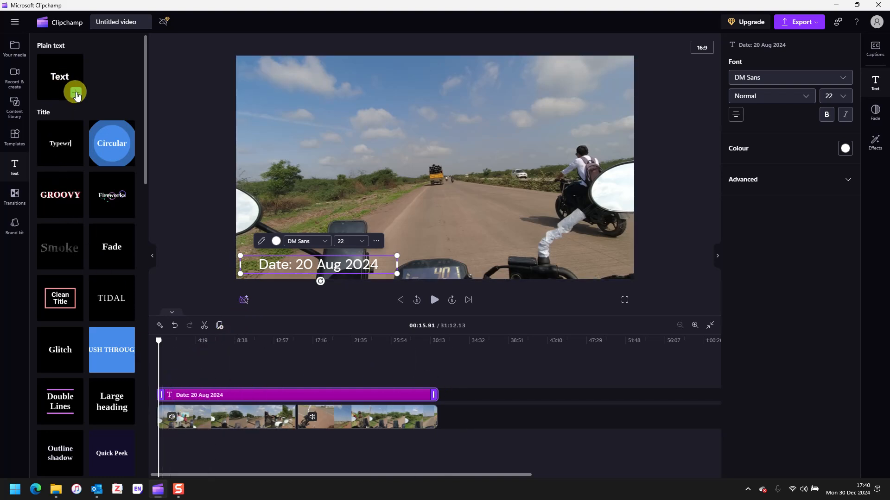
pyautogui.click(78, 96)
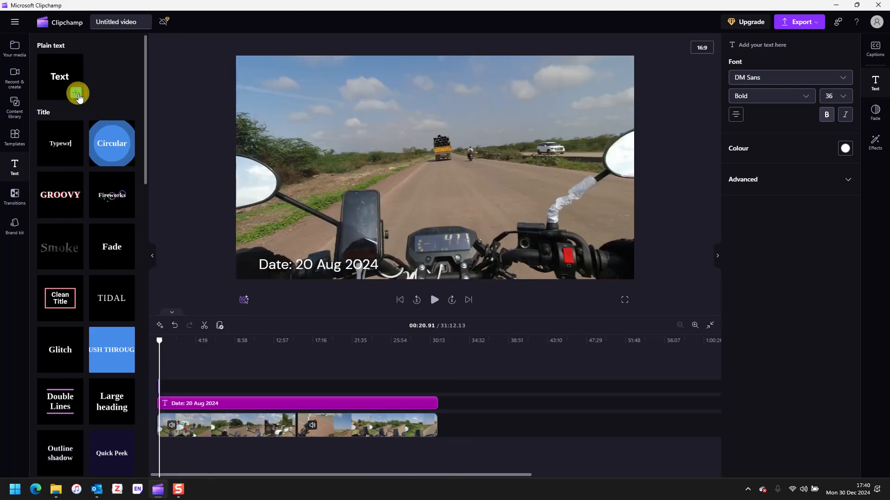
pyautogui.click(178, 387)
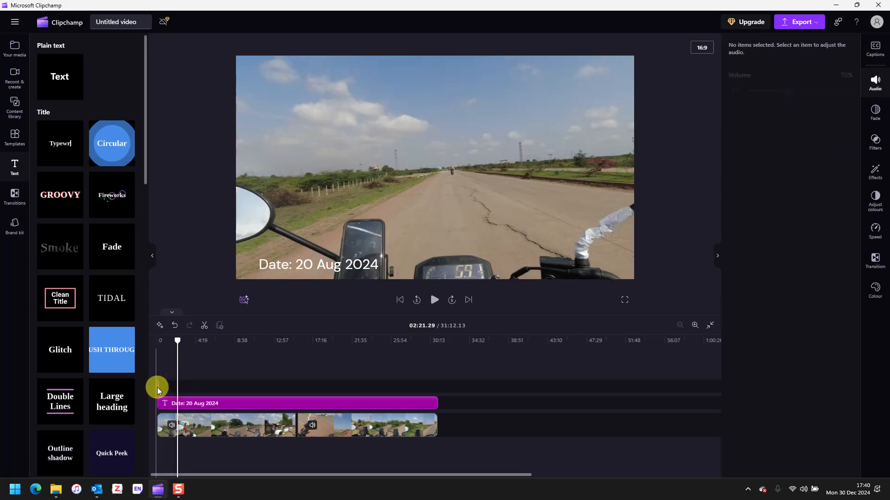
pyautogui.click(159, 387)
pyautogui.scroll(-8, 113, 302)
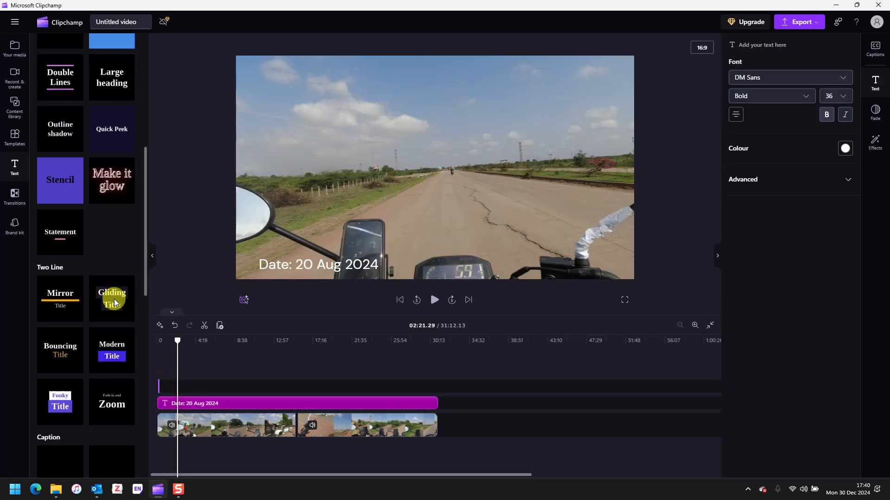
pyautogui.scroll(-10, 114, 303)
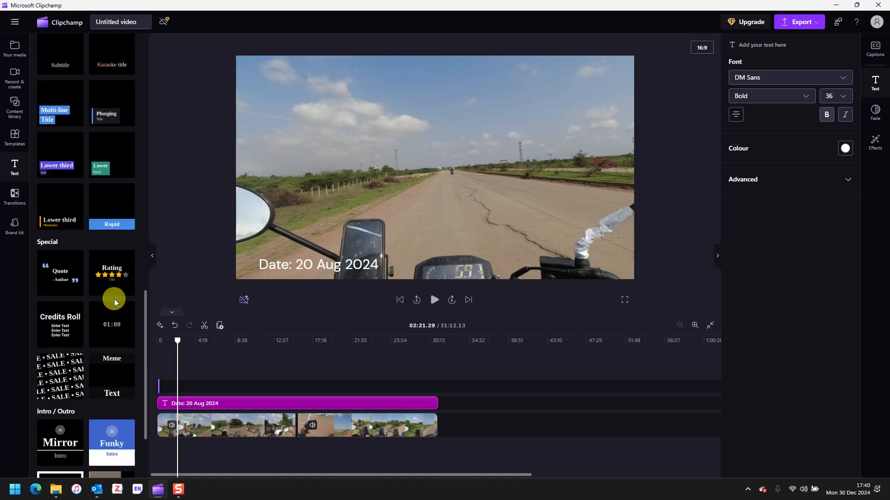
pyautogui.scroll(8, 115, 302)
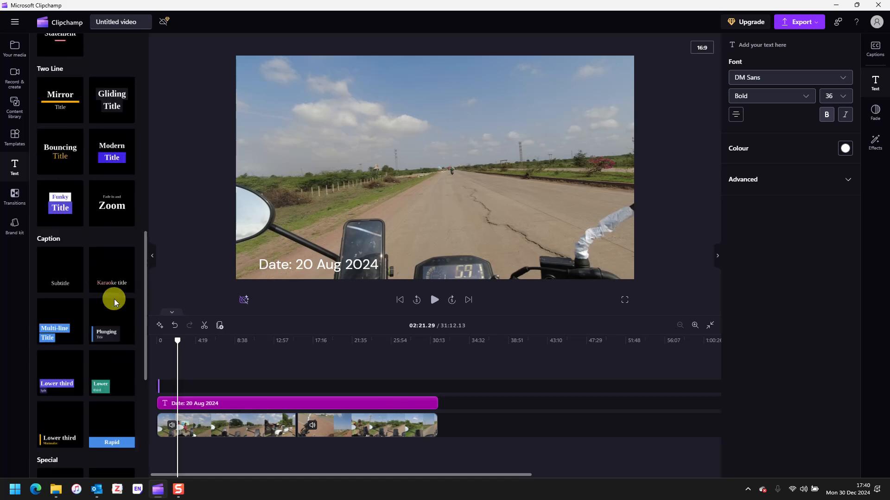
pyautogui.scroll(9, 115, 302)
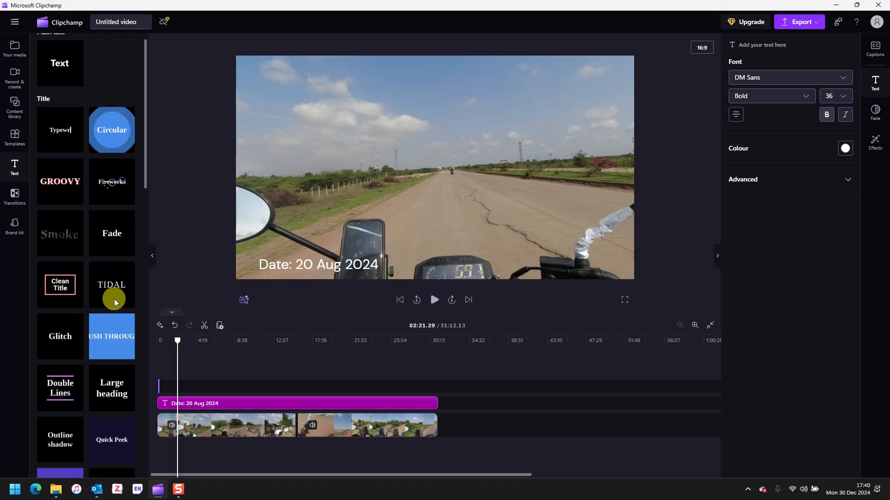
pyautogui.scroll(-6, 114, 300)
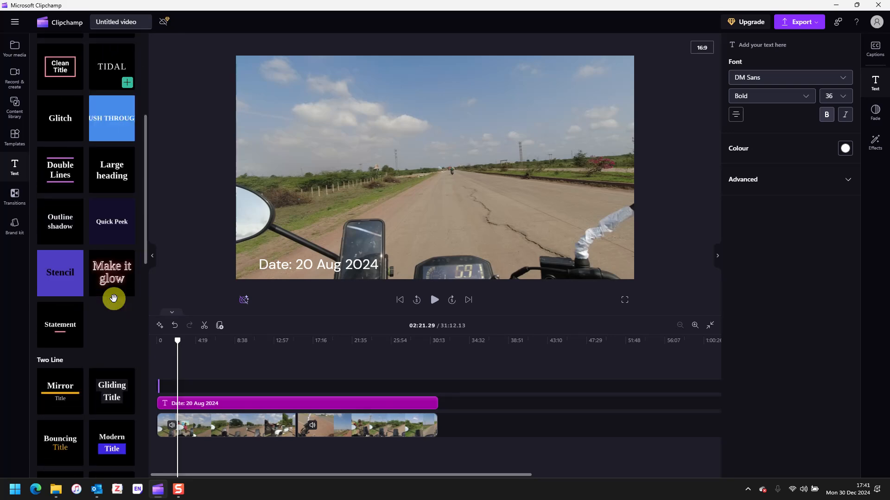
pyautogui.scroll(-6, 115, 303)
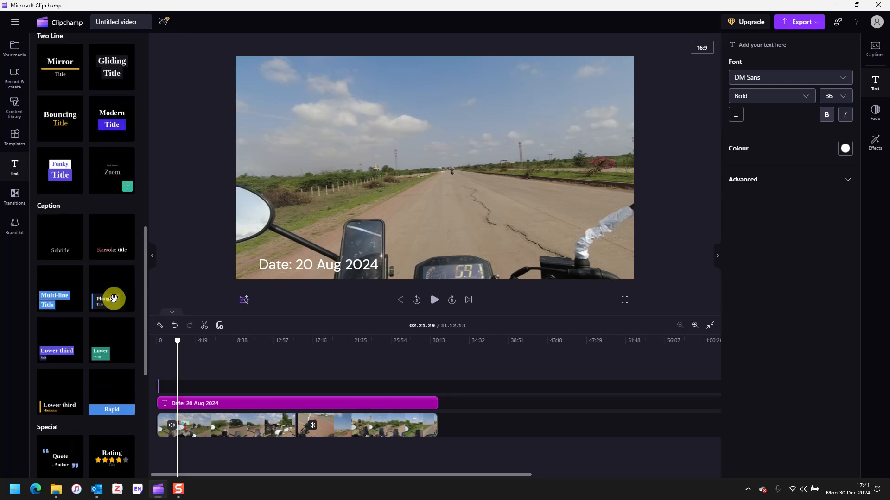
pyautogui.scroll(-3, 114, 299)
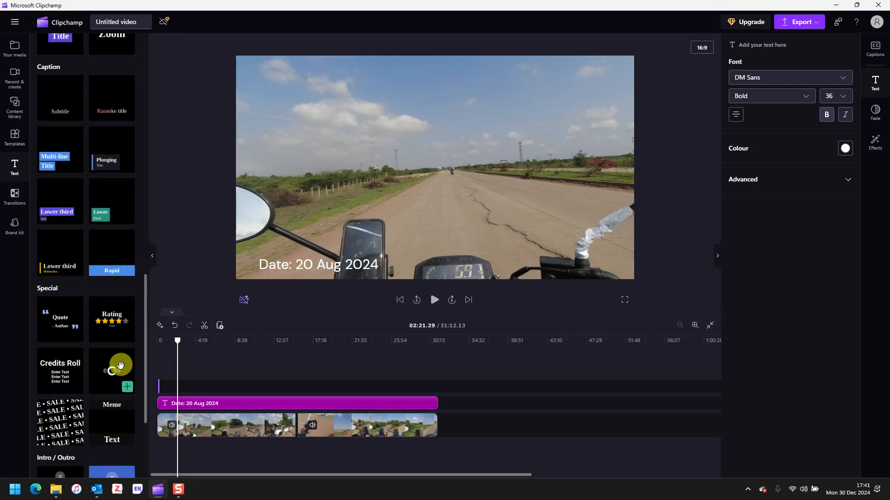
pyautogui.scroll(-1, 120, 367)
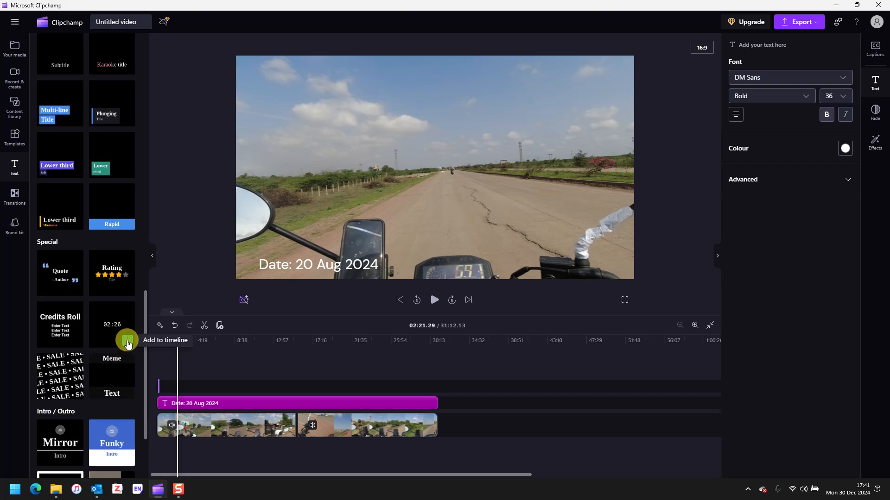
# Step: Add the timer title, reposition the clips, then delete the stray placeholder text clip
pyautogui.click(127, 343)
pyautogui.moveTo(174, 397); pyautogui.dragTo(161, 394)
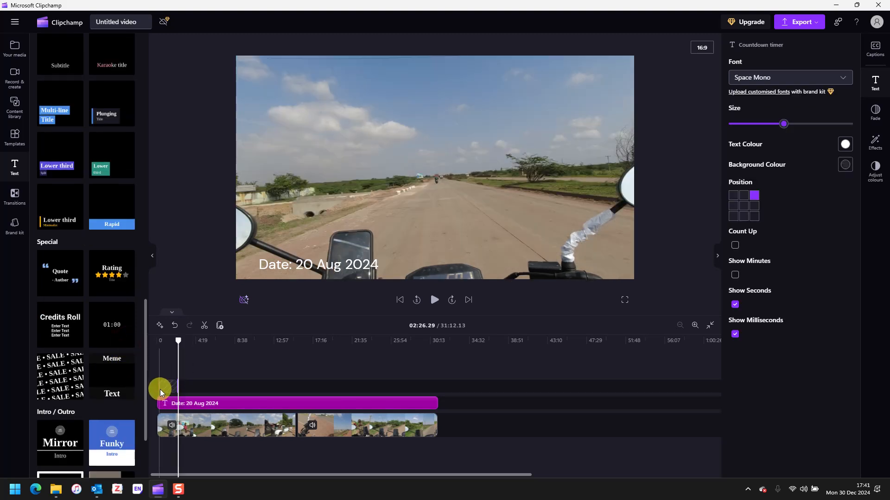
pyautogui.click(160, 389)
pyautogui.scroll(3, 163, 402)
pyautogui.scroll(3, 164, 402)
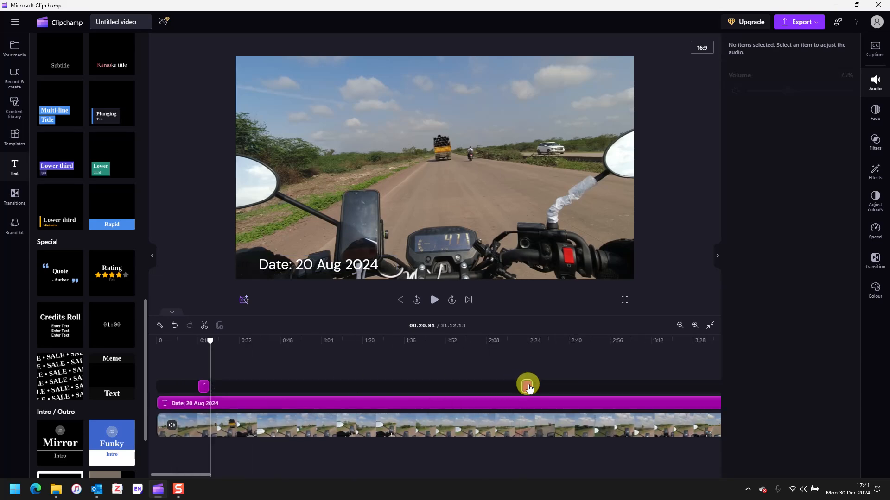
pyautogui.click(528, 386)
pyautogui.moveTo(530, 389); pyautogui.dragTo(371, 389)
pyautogui.scroll(-3, 370, 390)
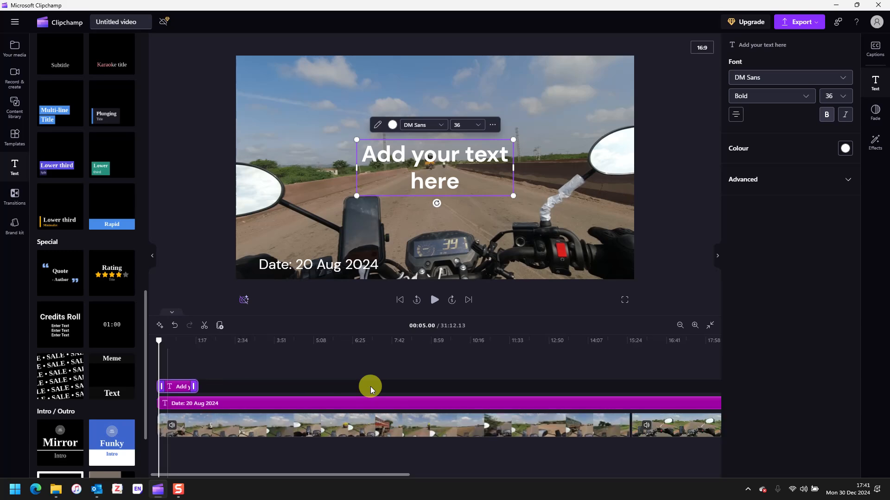
pyautogui.scroll(1, 312, 389)
pyautogui.scroll(-1, 304, 390)
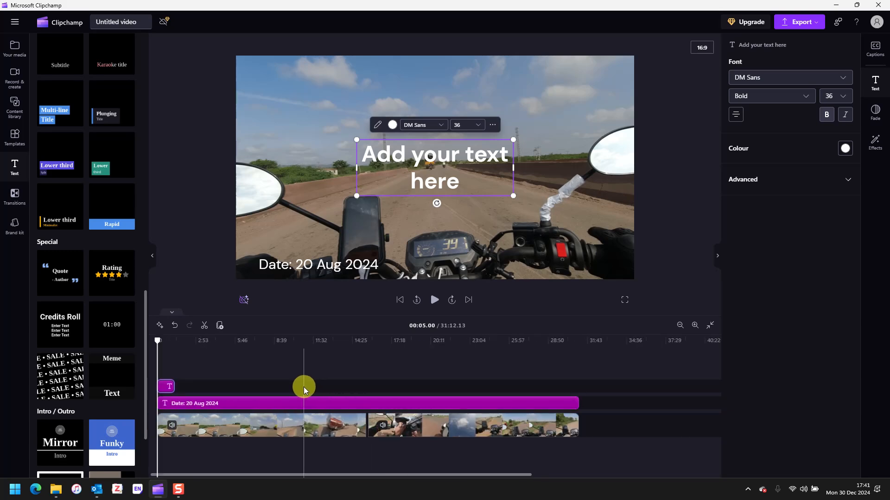
pyautogui.moveTo(174, 386); pyautogui.dragTo(579, 385)
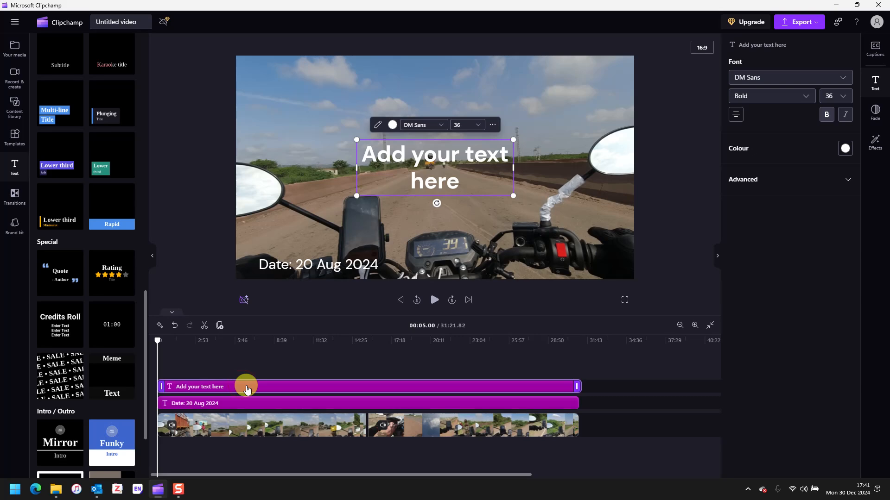
pyautogui.press('Delete')
# Step: Re-add the Countdown timer on its own track and lengthen it to about 0:56
pyautogui.moveTo(124, 341)
pyautogui.click(127, 342)
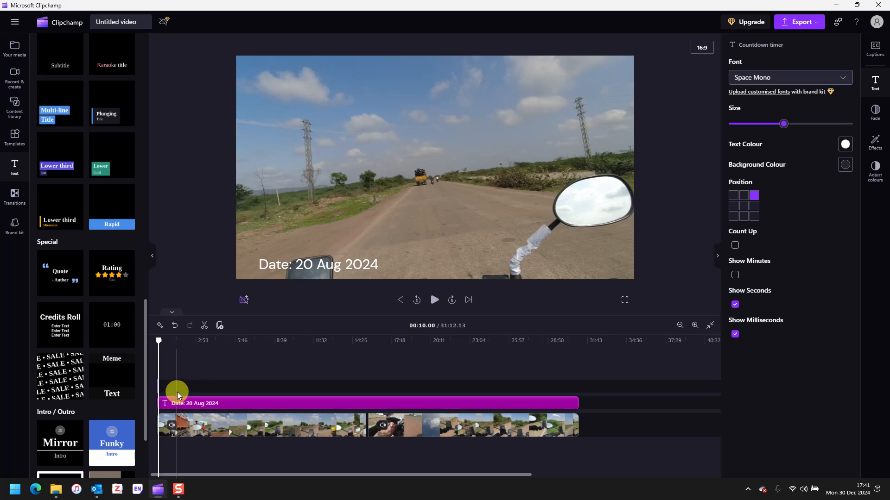
pyautogui.scroll(-1, 177, 392)
pyautogui.scroll(4, 177, 392)
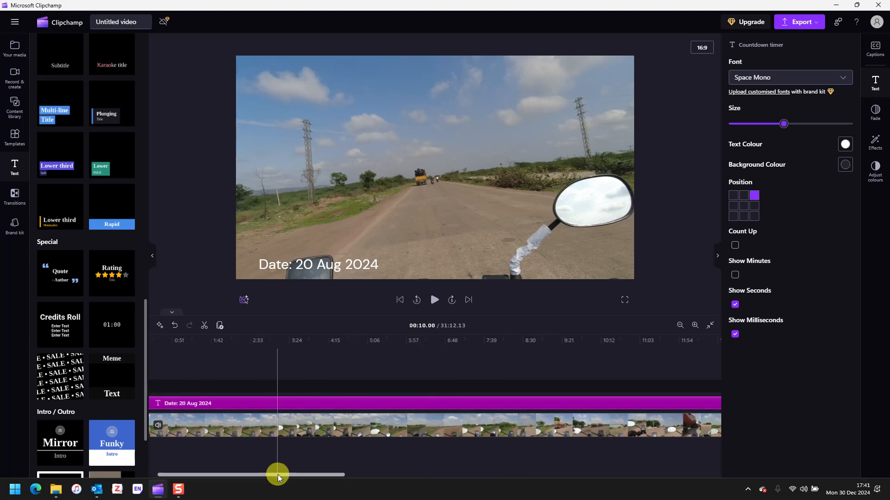
pyautogui.moveTo(277, 474); pyautogui.dragTo(251, 474)
pyautogui.scroll(3, 172, 411)
pyautogui.scroll(2, 172, 412)
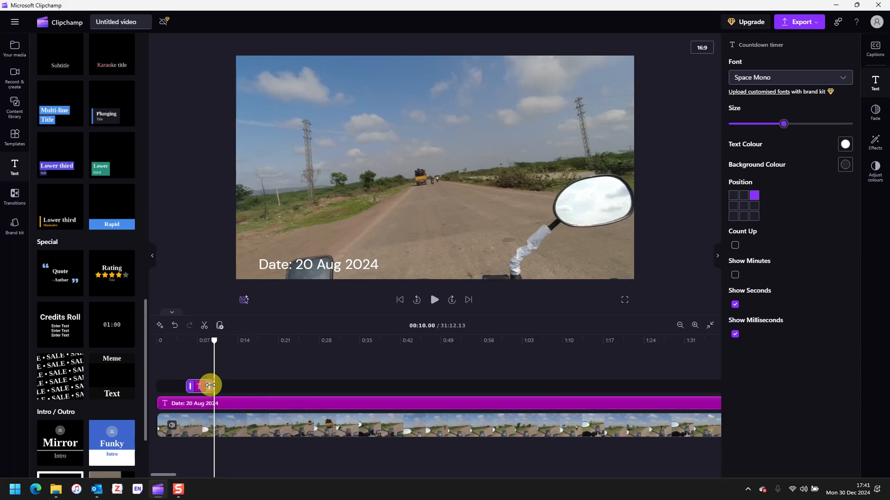
pyautogui.moveTo(210, 386); pyautogui.dragTo(508, 385)
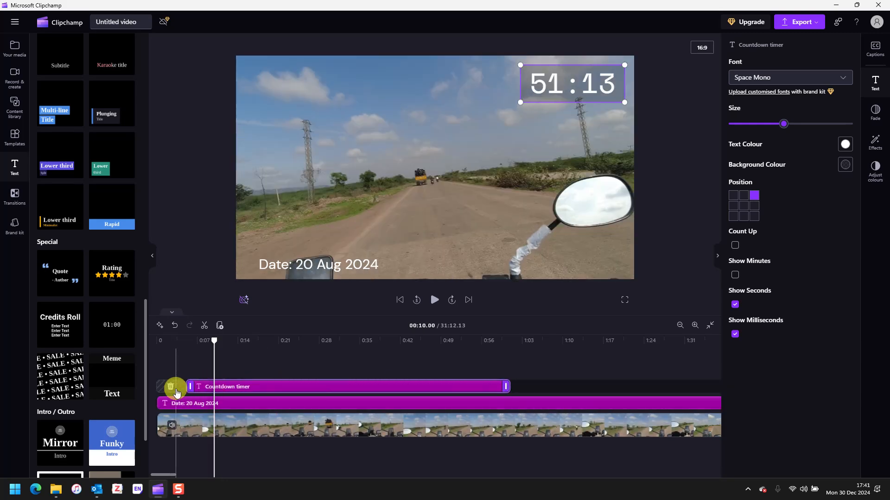
# Step: Remove the gap before the timer; enable Count Up and Show Minutes, disable Show Milliseconds
pyautogui.click(171, 388)
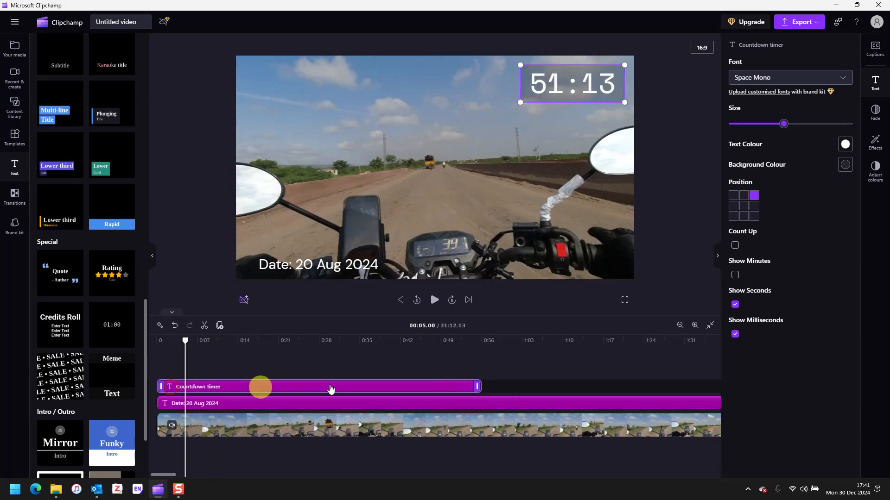
pyautogui.click(735, 244)
pyautogui.click(735, 275)
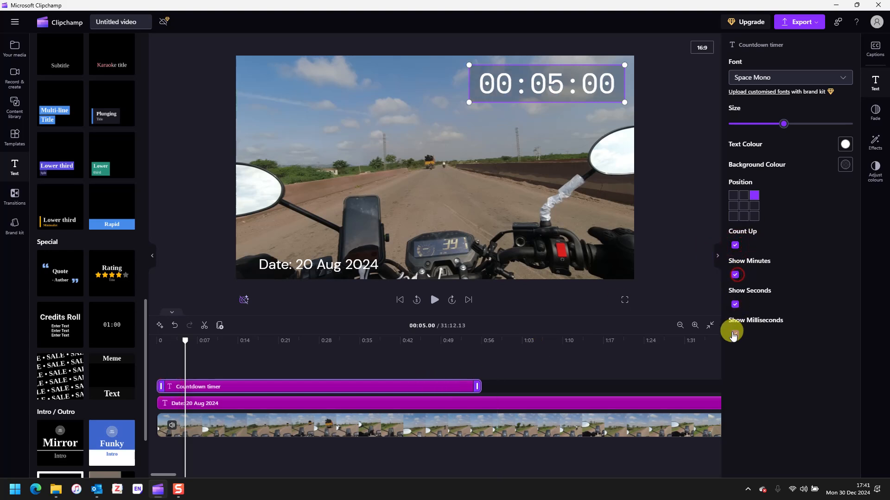
pyautogui.click(735, 334)
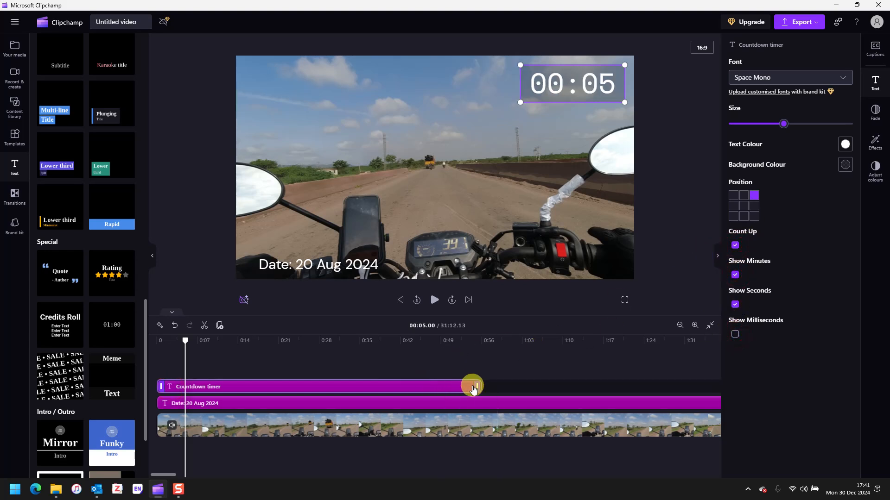
pyautogui.scroll(-3, 485, 385)
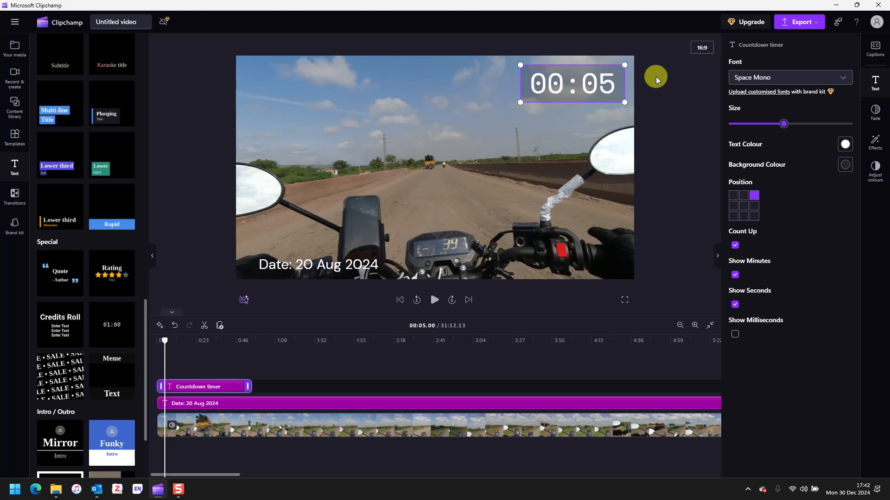
# Step: Extend the Countdown timer clip to the video's end at 31:12
pyautogui.moveTo(249, 388); pyautogui.dragTo(683, 359)
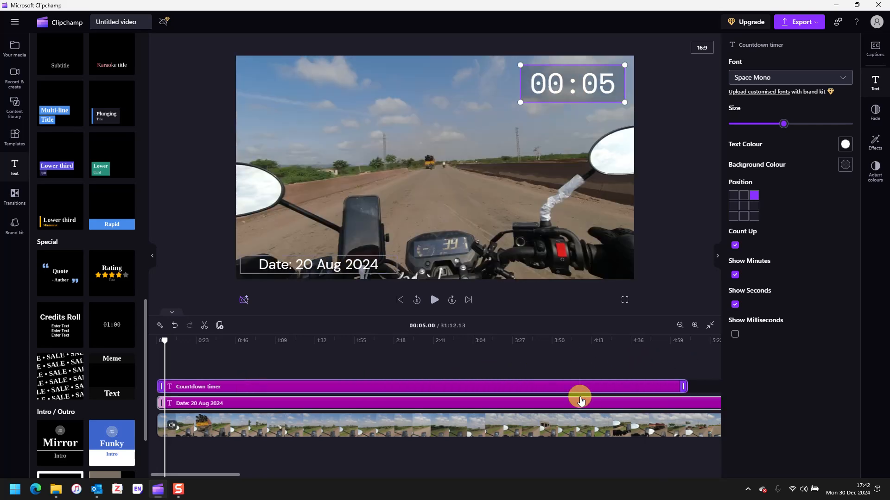
pyautogui.scroll(-3, 566, 399)
pyautogui.moveTo(309, 386); pyautogui.dragTo(650, 386)
pyautogui.scroll(-3, 555, 421)
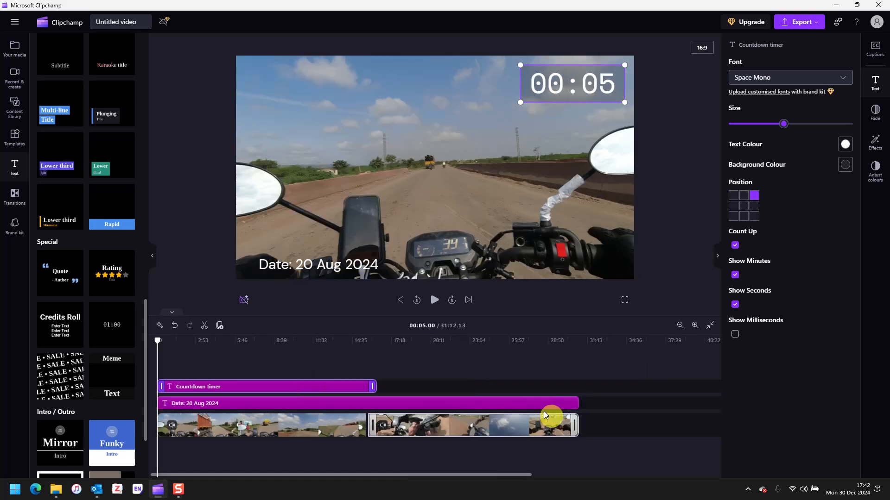
pyautogui.moveTo(371, 386); pyautogui.dragTo(574, 385)
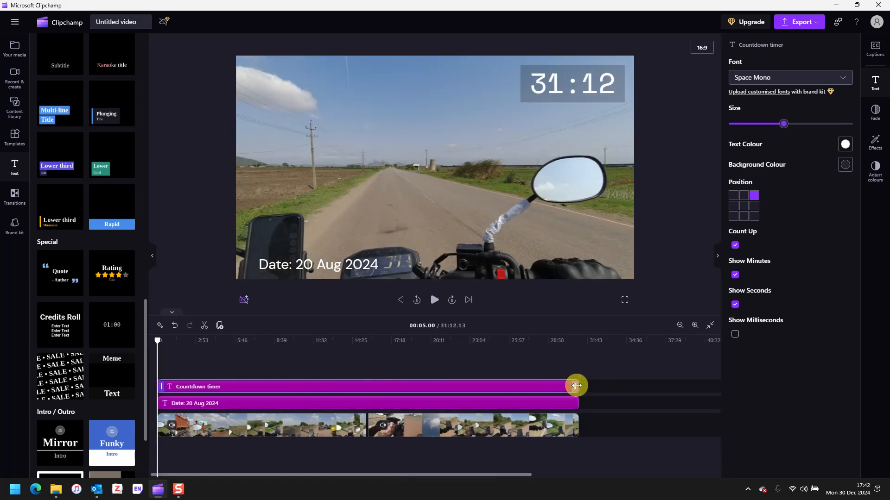
pyautogui.click(539, 80)
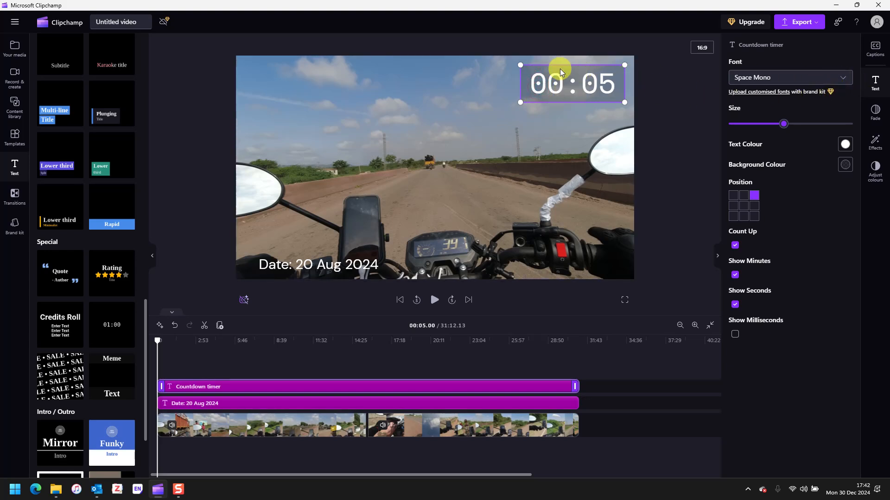
# Step: Read the 'RE: Enquiry on a (fairly simple) feature in Clipchamp' reply in Outlook's Inbox, then return
pyautogui.click(103, 494)
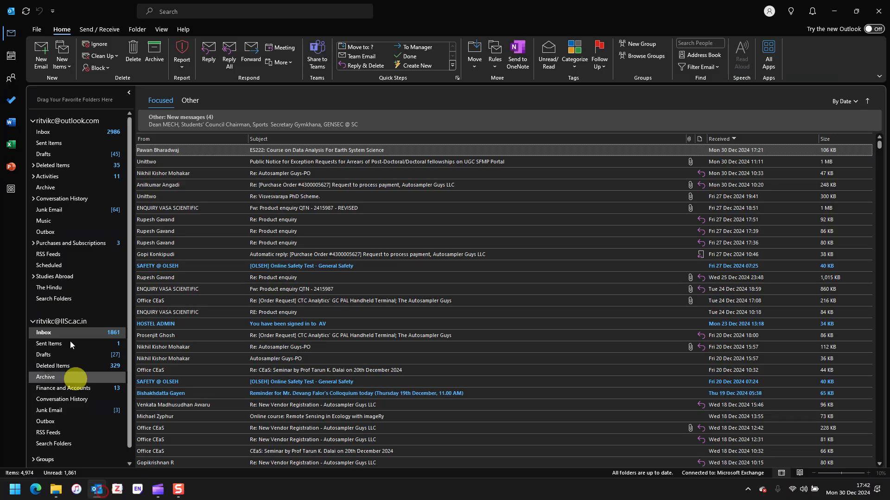
pyautogui.click(66, 135)
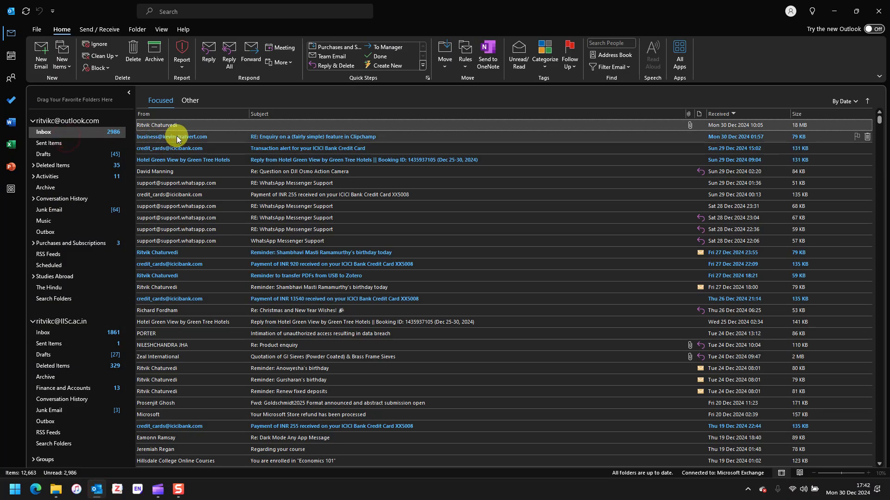
pyautogui.doubleClick(176, 136)
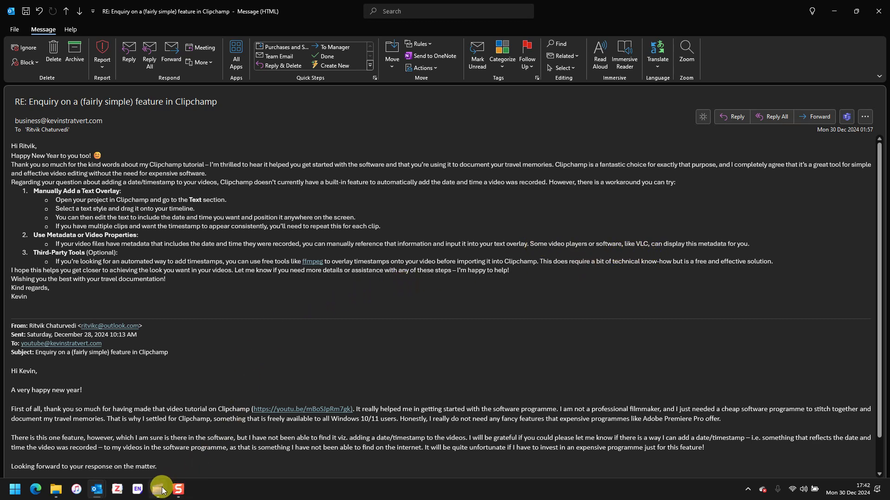
pyautogui.click(159, 489)
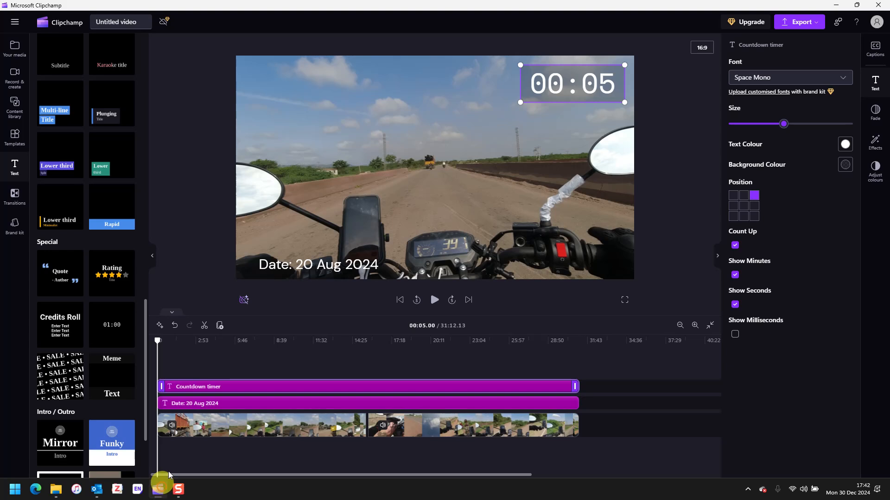
# Step: Drag the timer to the bottom of the frame beside the date text
pyautogui.click(540, 83)
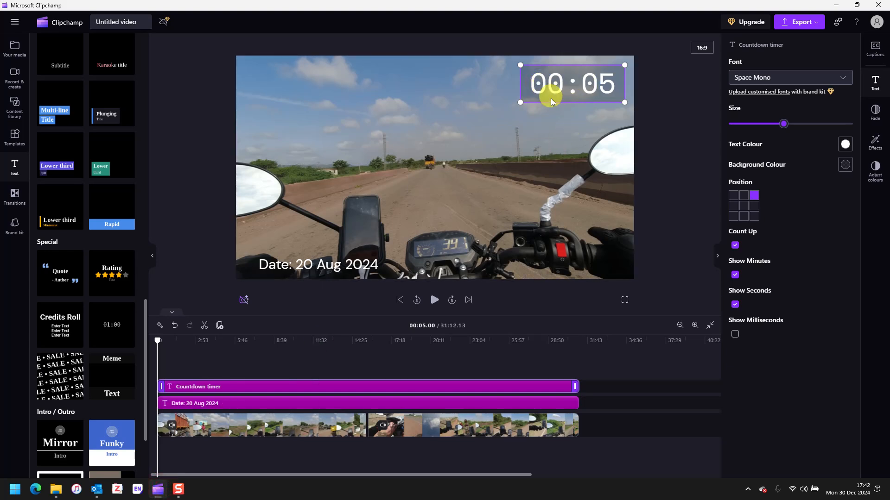
pyautogui.moveTo(552, 85); pyautogui.dragTo(418, 257)
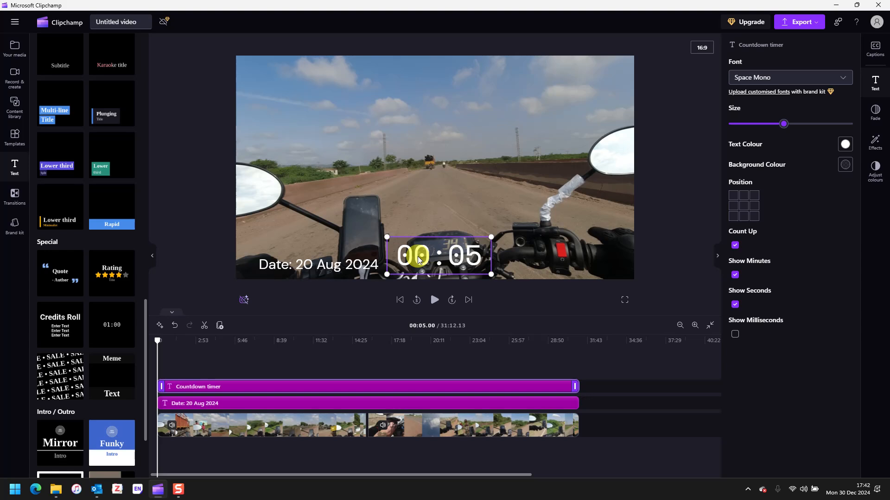
pyautogui.click(180, 490)
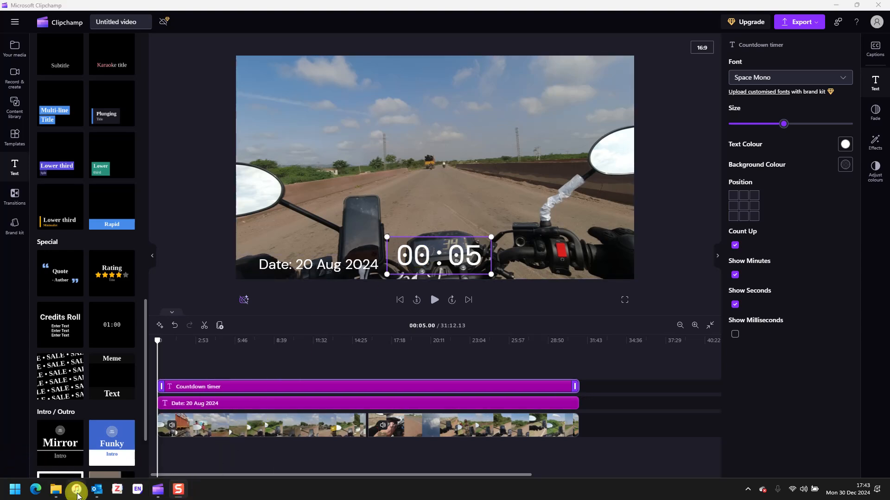
# Step: Bring up the Clipchamp enquiry reply and follow its ffmpeg link to the FFmpeg homepage
pyautogui.moveTo(96, 489)
pyautogui.click(110, 464)
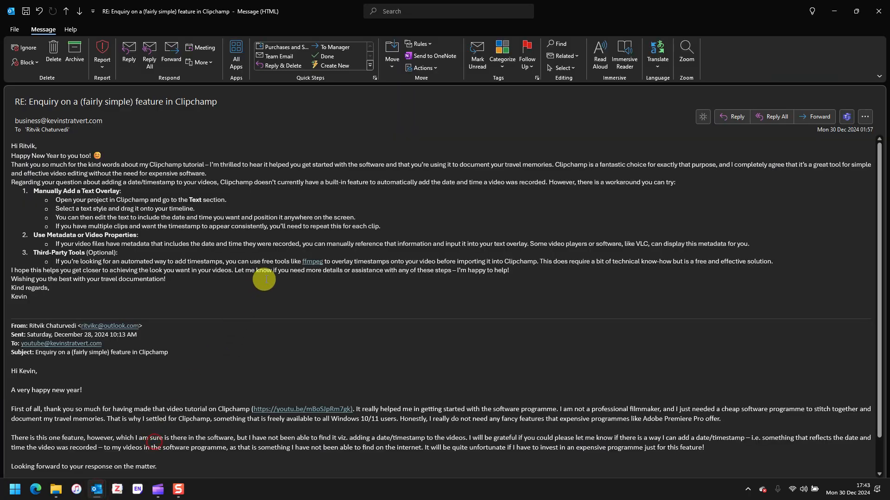
pyautogui.click(310, 262)
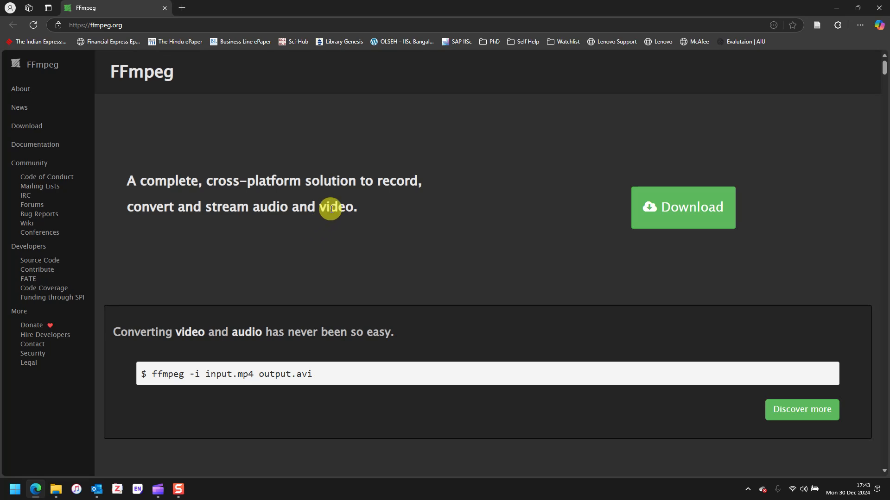
# Step: Scroll through the ffmpeg.org homepage, then switch back to the Clipchamp project
pyautogui.scroll(-3, 344, 241)
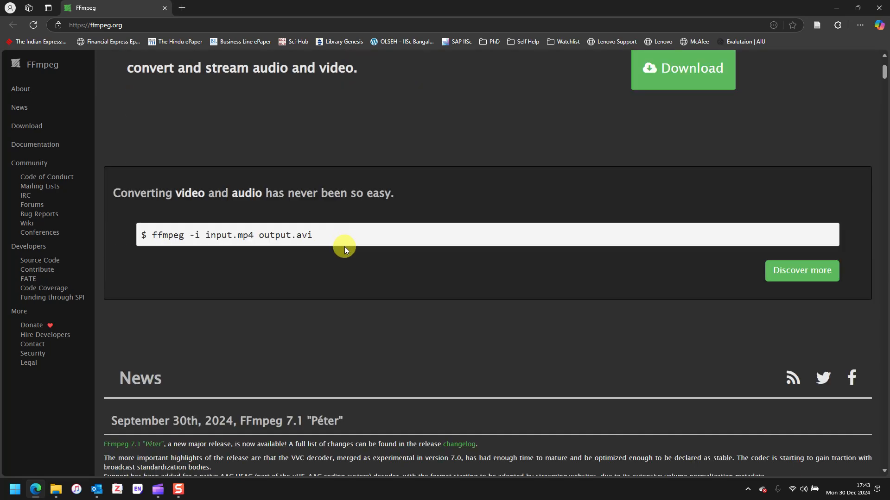
pyautogui.scroll(3, 347, 282)
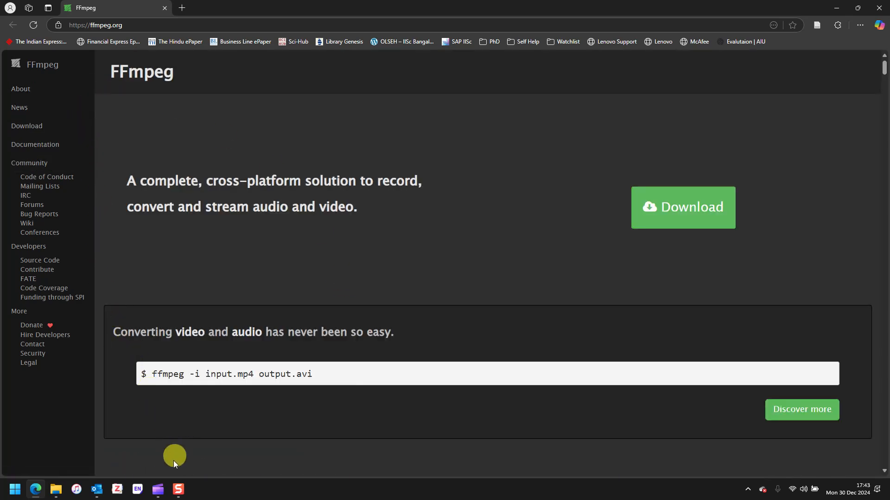
pyautogui.moveTo(160, 490)
pyautogui.click(160, 490)
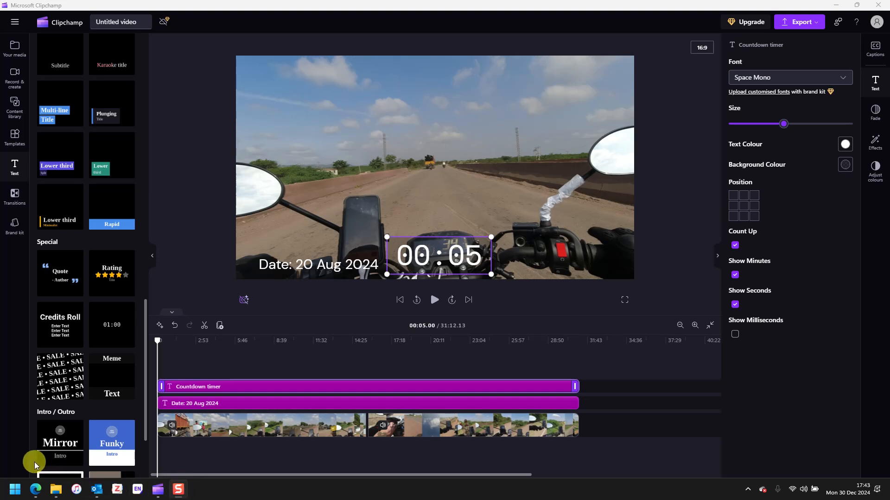
pyautogui.click(90, 458)
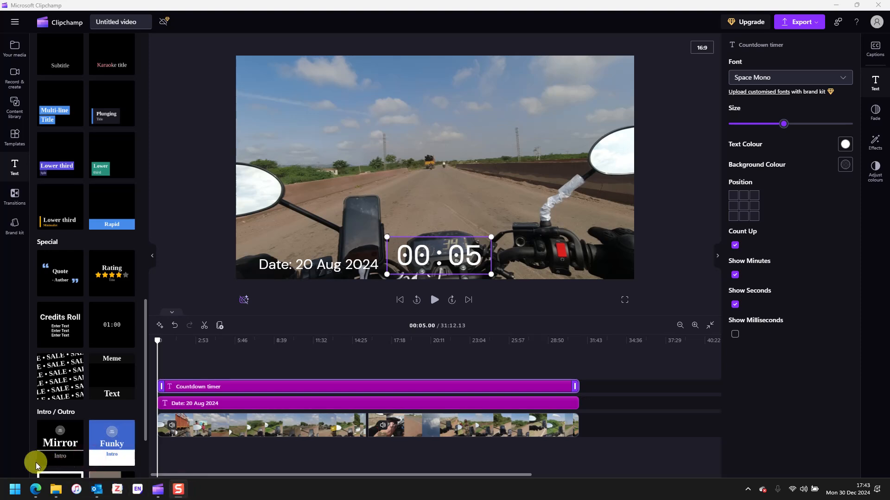